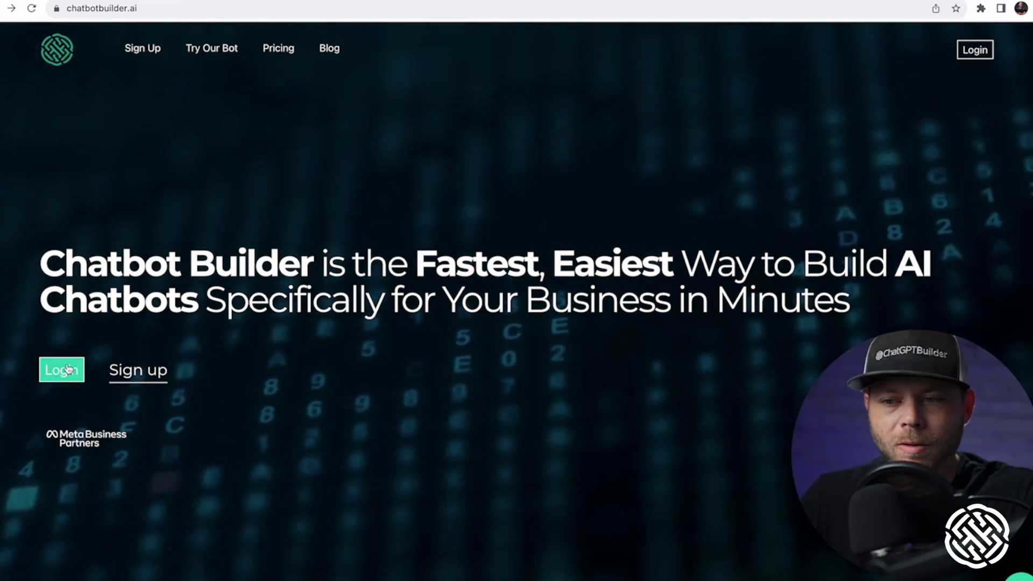
Log in to the Chatbot Builder account from chatbotbuilder.ai
{"action": "left_click", "coordinate": [64, 370]}
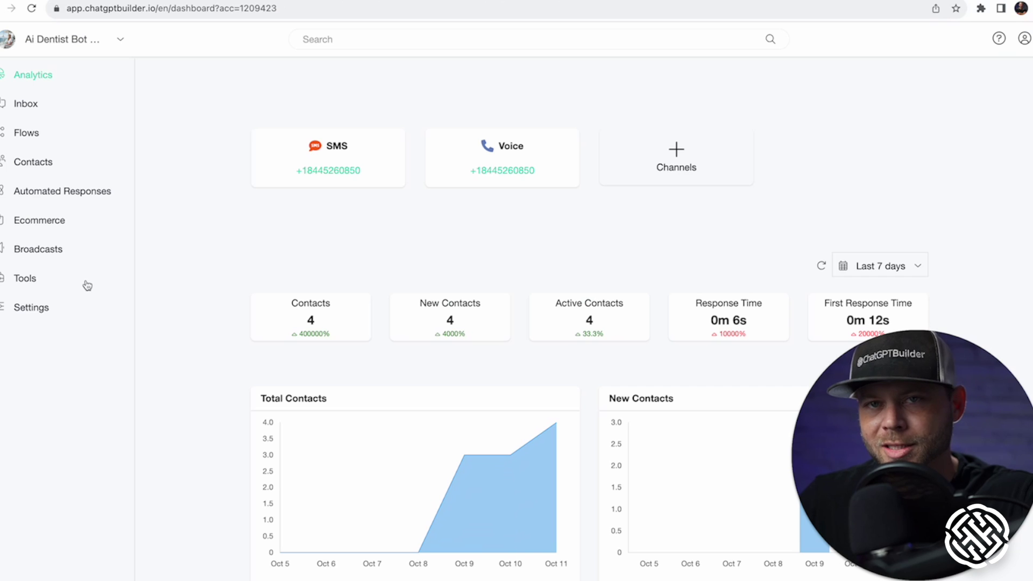
Start connecting Facebook Messenger from the bot's Settings channel list
{"action": "left_click", "coordinate": [41, 308]}
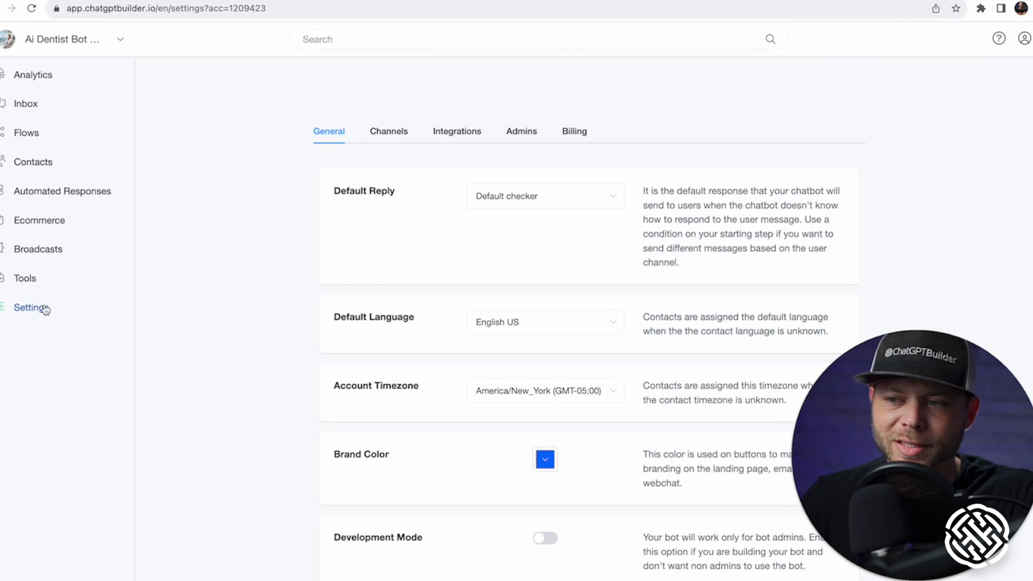
{"action": "left_click", "coordinate": [386, 131]}
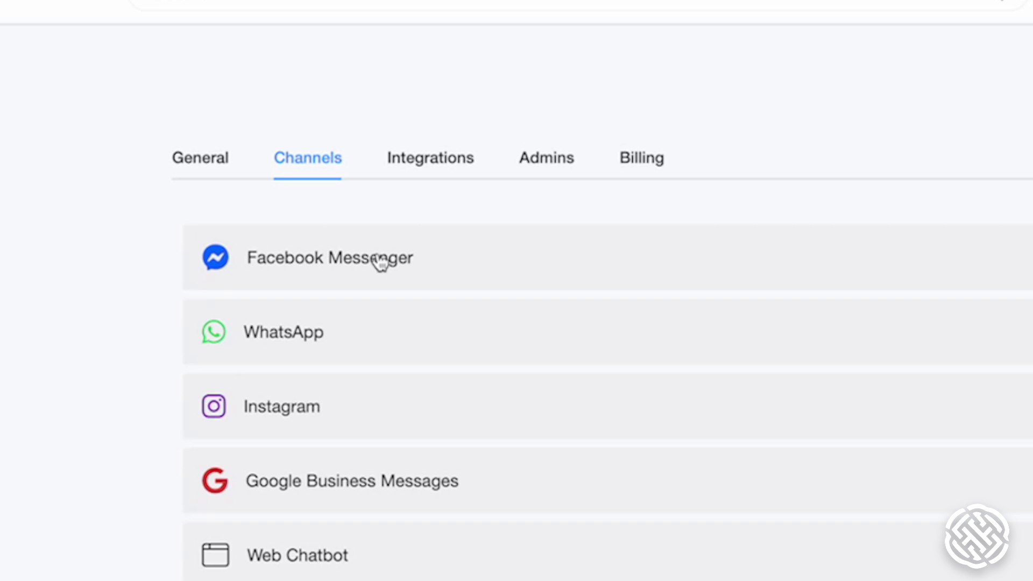
{"action": "left_click", "coordinate": [428, 188]}
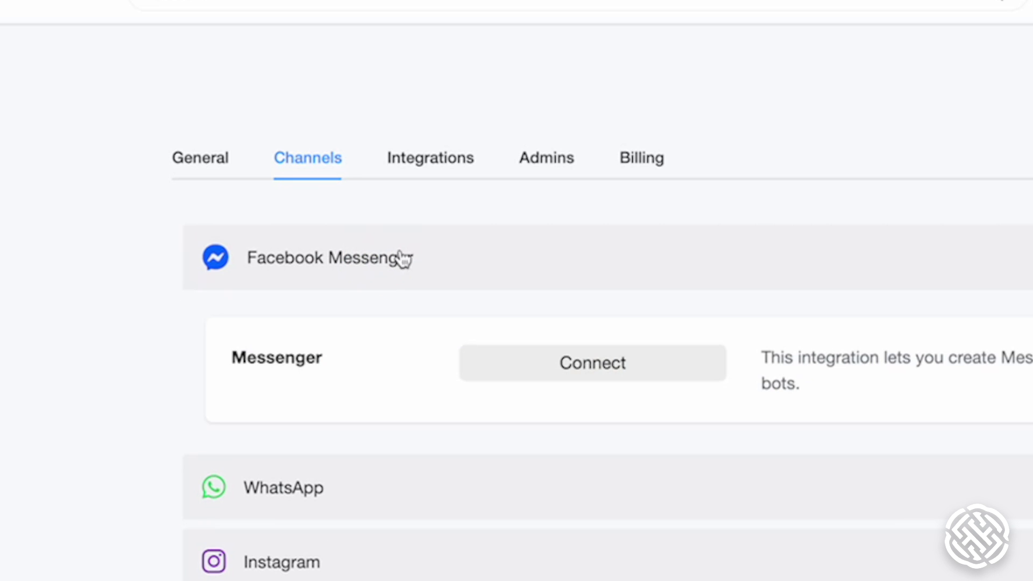
{"action": "left_click", "coordinate": [626, 366]}
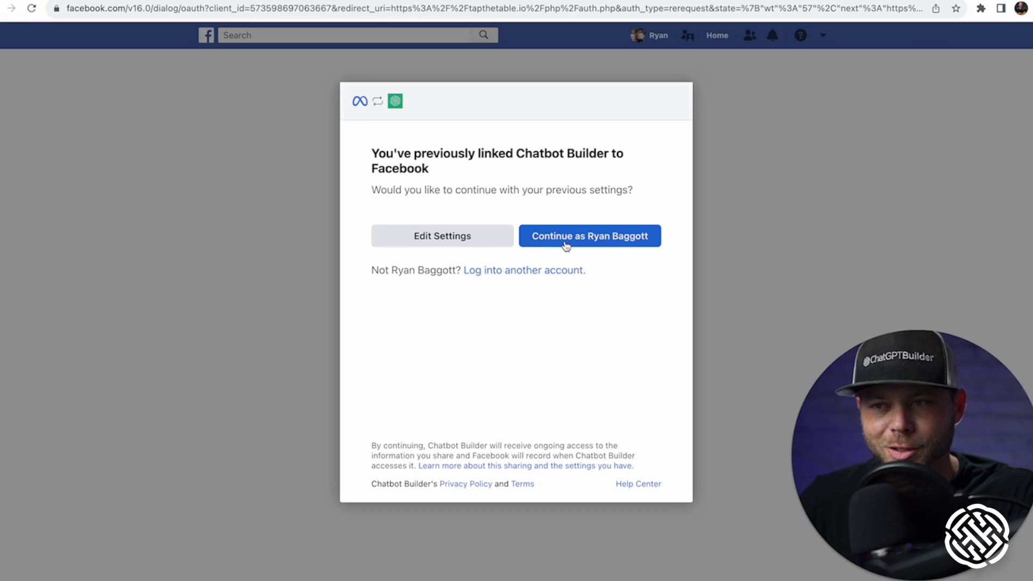
Authorize Chatbot Builder on Facebook for all Pages, keeping every requested permission enabled
{"action": "left_click", "coordinate": [447, 247]}
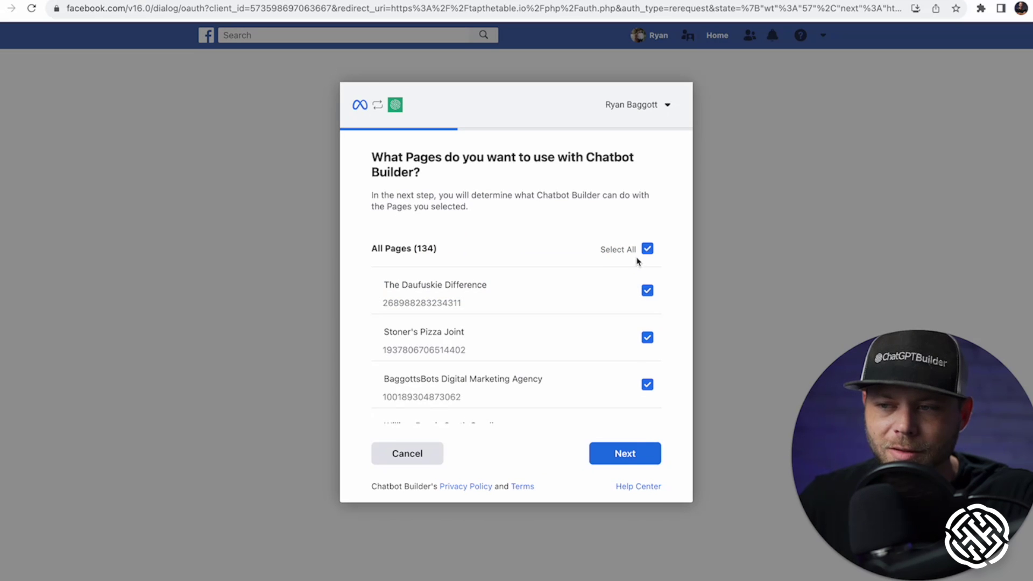
{"action": "left_click", "coordinate": [628, 455]}
{"action": "scroll", "coordinate": [556, 301], "scroll_direction": "down", "scroll_amount": 5}
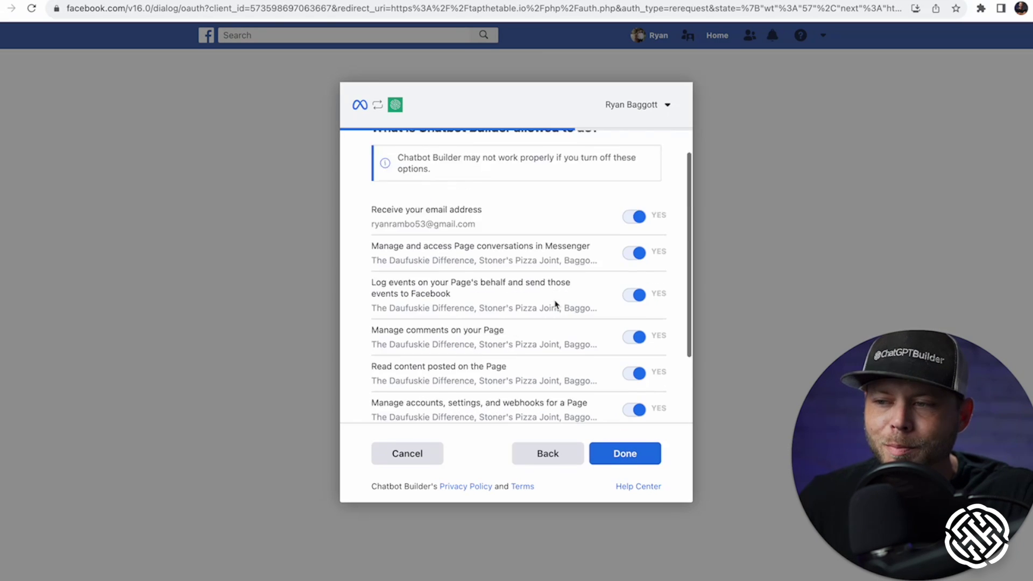
{"action": "scroll", "coordinate": [551, 253], "scroll_direction": "up", "scroll_amount": 5}
{"action": "scroll", "coordinate": [553, 255], "scroll_direction": "down", "scroll_amount": 3}
{"action": "scroll", "coordinate": [553, 255], "scroll_direction": "up", "scroll_amount": 5}
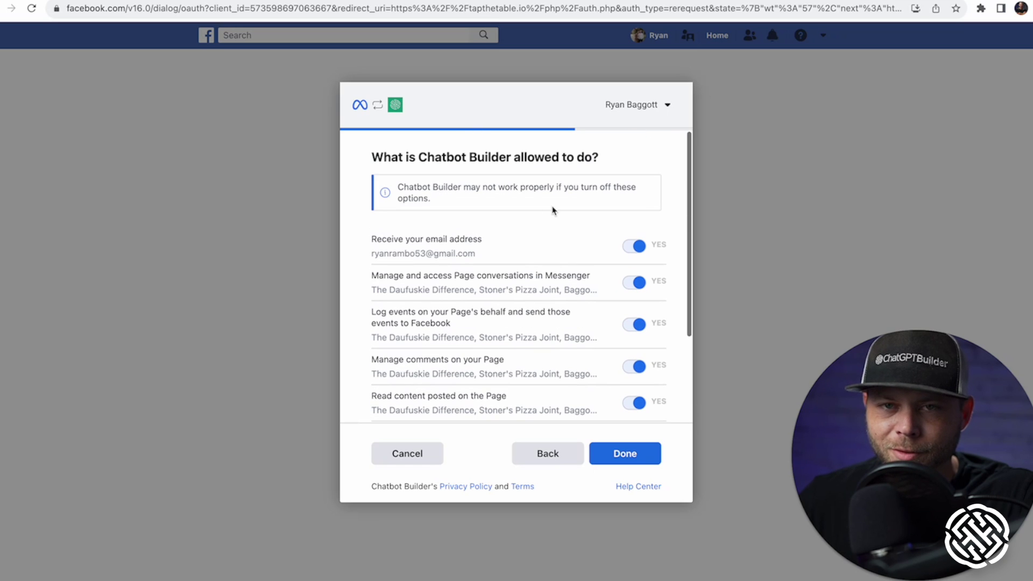
{"action": "left_click", "coordinate": [633, 458]}
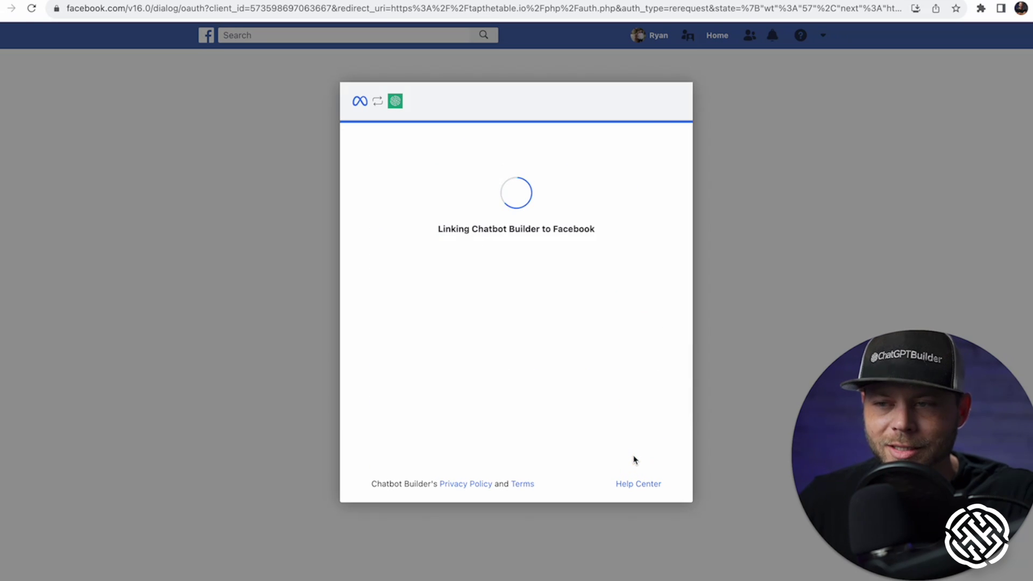
{"action": "left_click", "coordinate": [477, 247]}
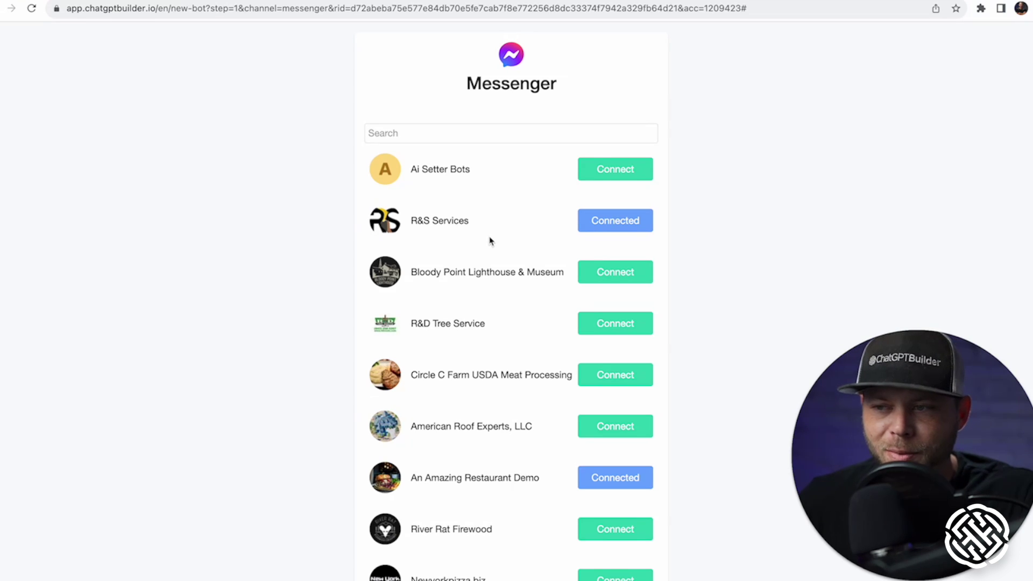
Connect The Dentist Bot page to Messenger, then begin connecting the Instagram channel
{"action": "type", "text": "DEN"}
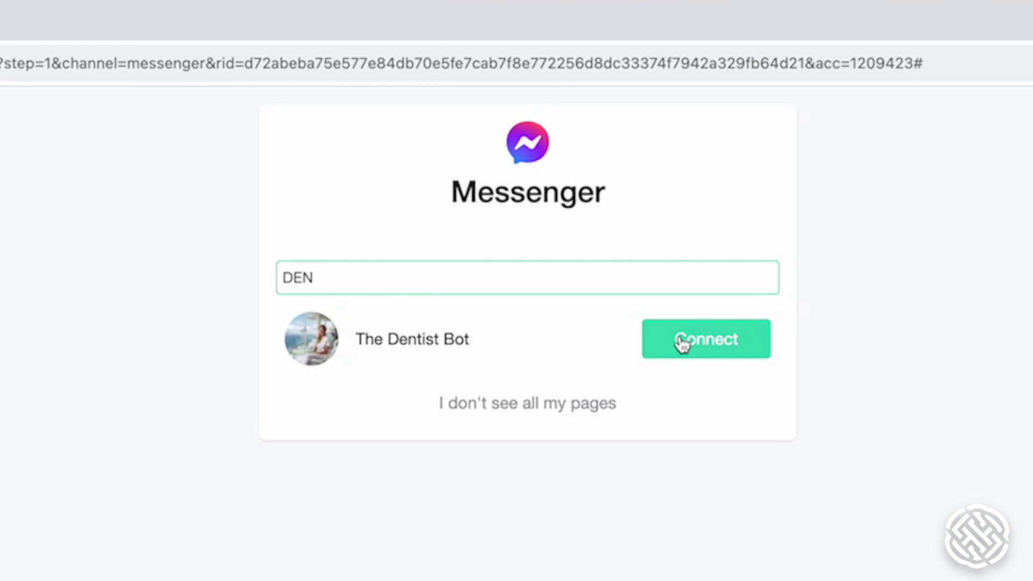
{"action": "left_click", "coordinate": [683, 343]}
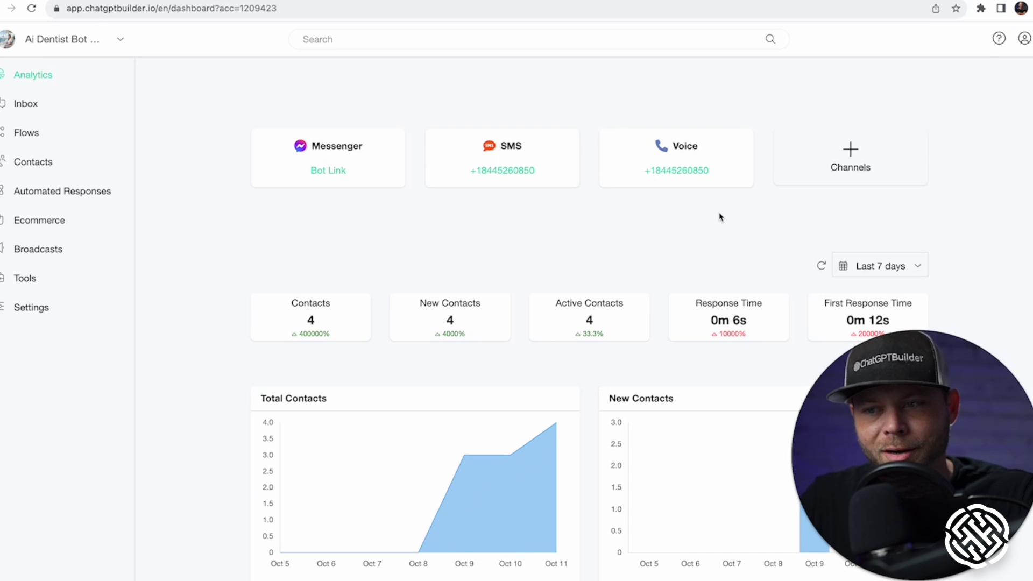
{"action": "left_click", "coordinate": [848, 153]}
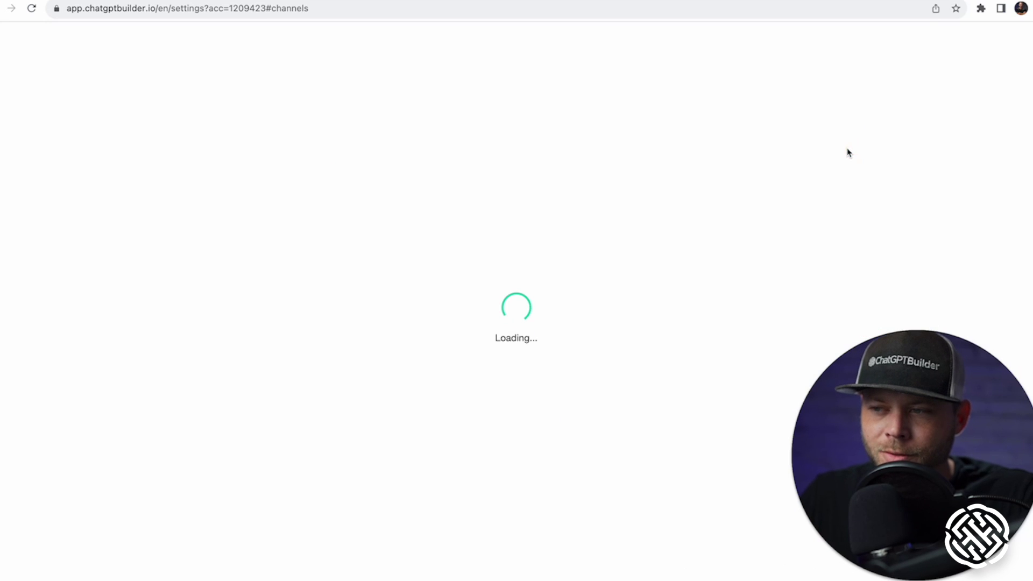
{"action": "left_click", "coordinate": [384, 267]}
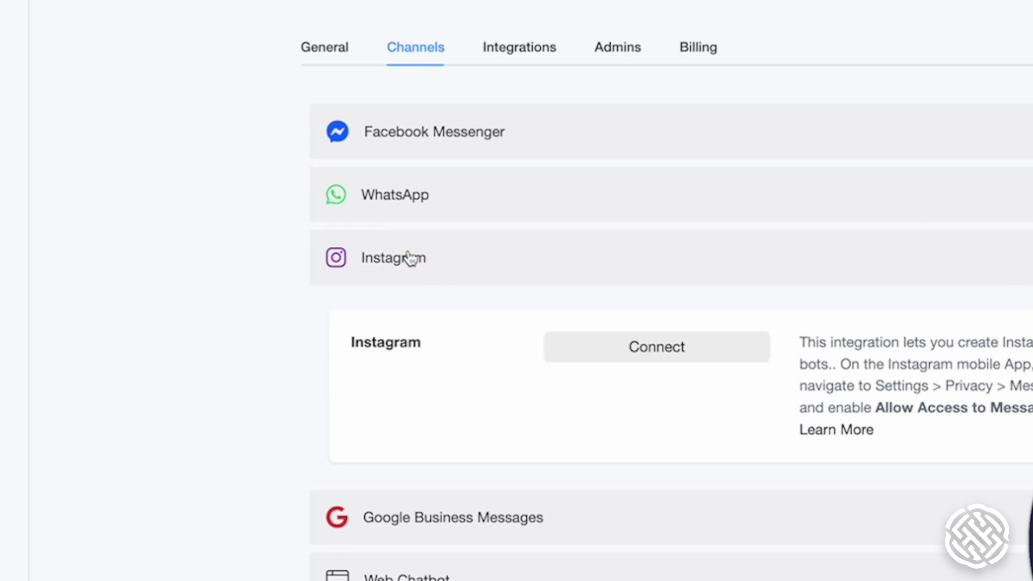
{"action": "left_click", "coordinate": [608, 352]}
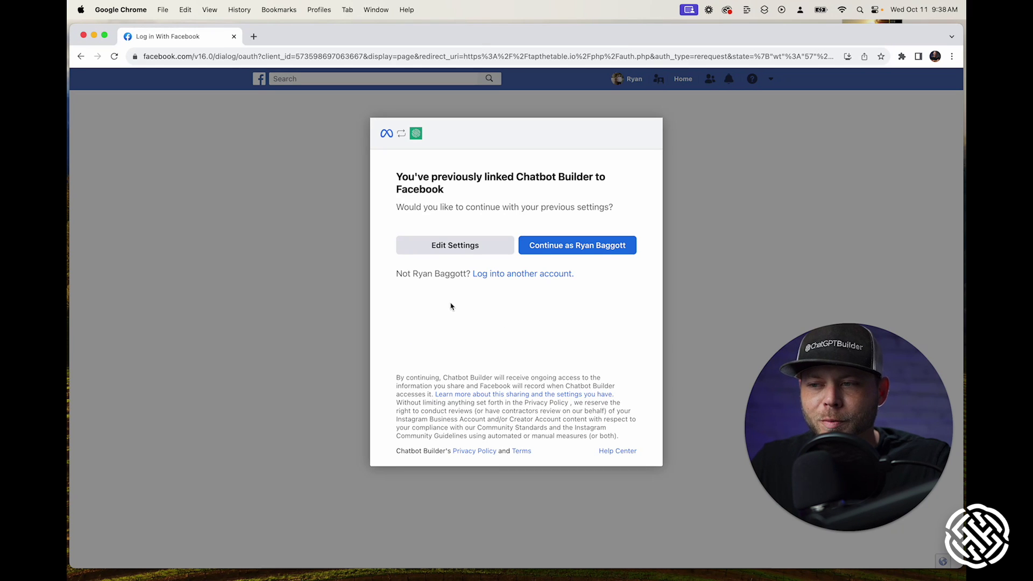
Grant Chatbot Builder access to all Instagram accounts and 134 Pages with every permission
{"action": "left_click", "coordinate": [436, 245]}
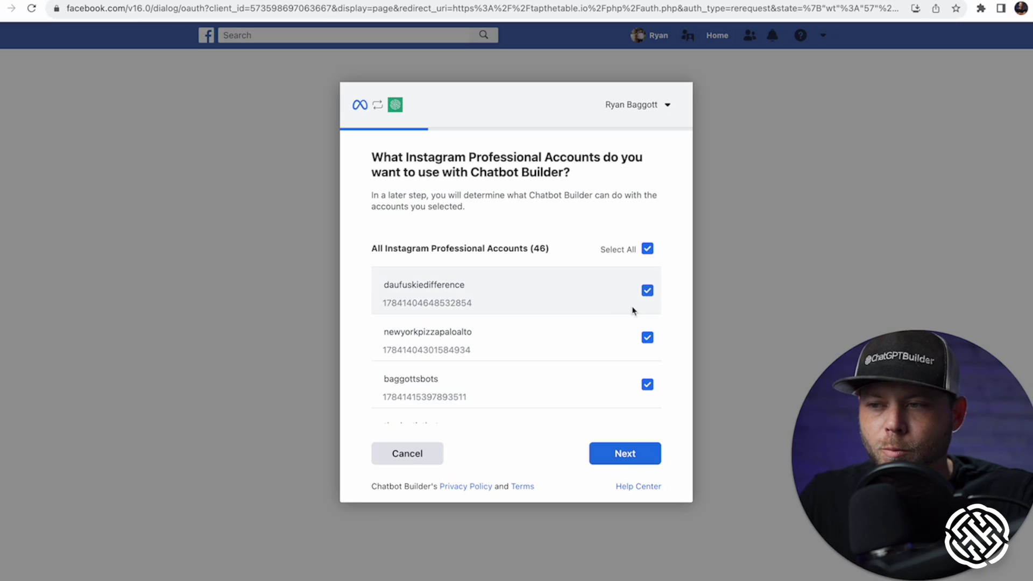
{"action": "left_click", "coordinate": [623, 459]}
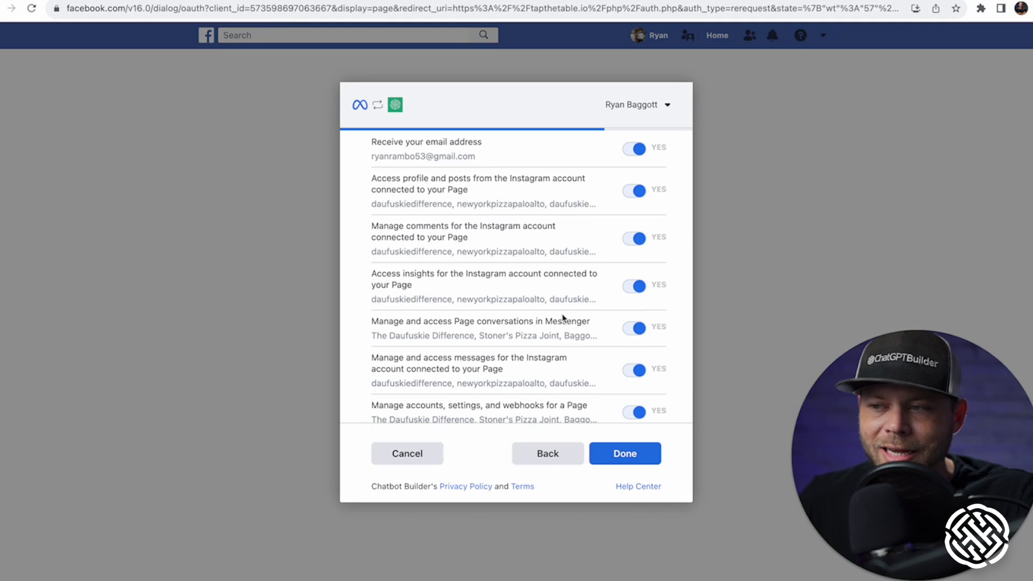
{"action": "scroll", "coordinate": [593, 393], "scroll_direction": "down", "scroll_amount": 2}
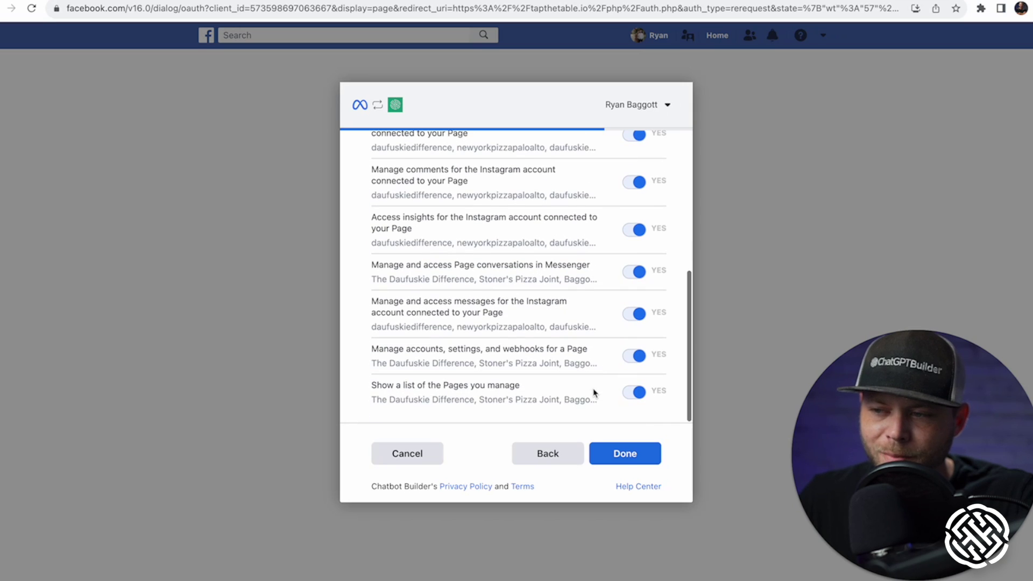
{"action": "left_click", "coordinate": [625, 456]}
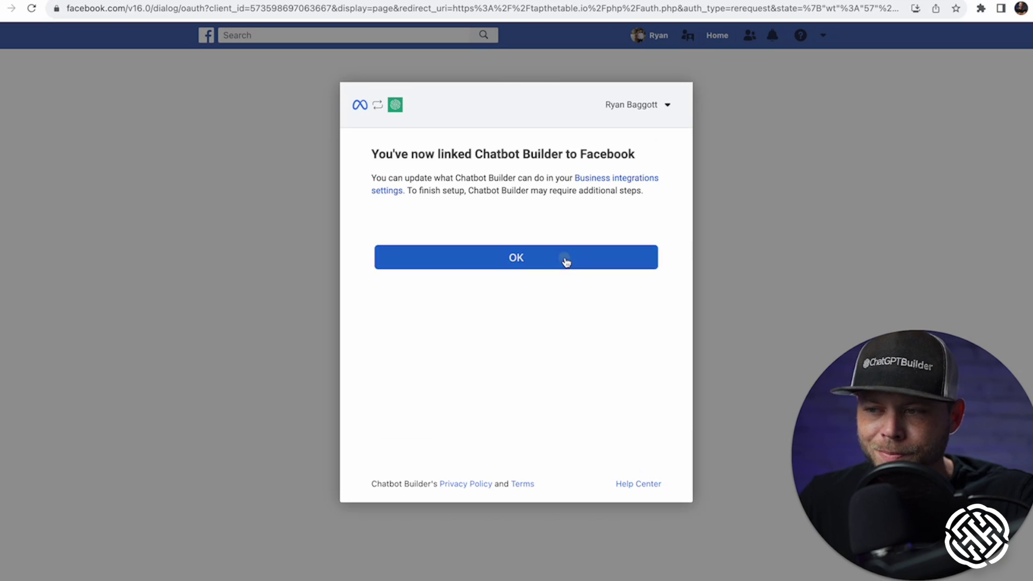
{"action": "left_click", "coordinate": [566, 262]}
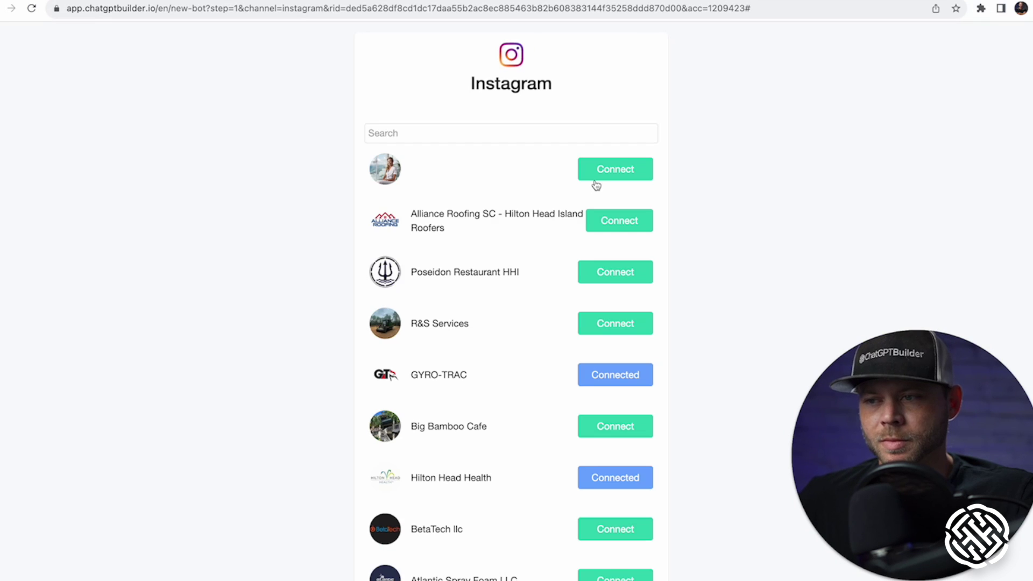
Connect the first Instagram account, then create a new flow named 'PUBLIC COMMENT REPLY'
{"action": "left_click", "coordinate": [599, 181]}
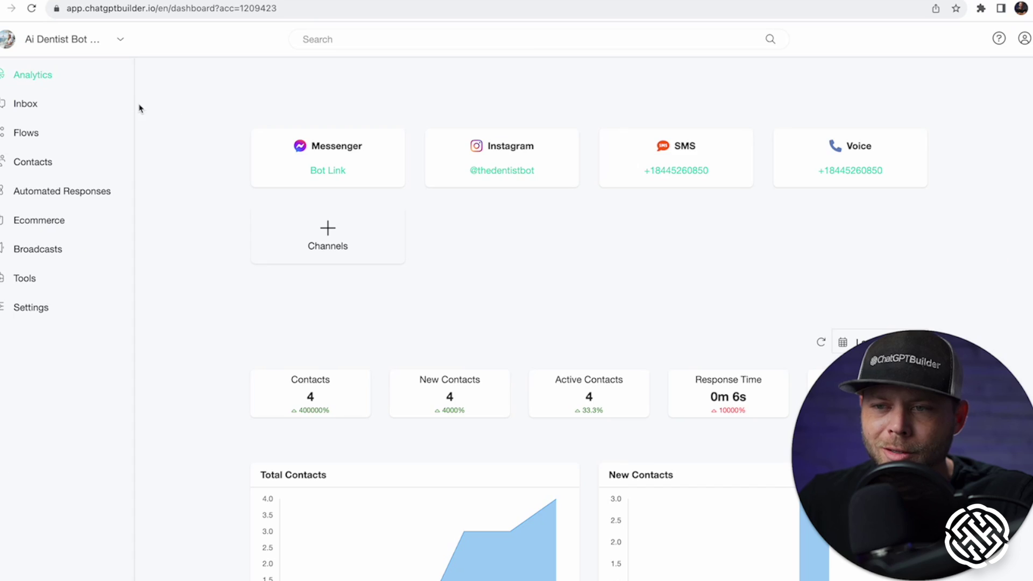
{"action": "left_click", "coordinate": [26, 134]}
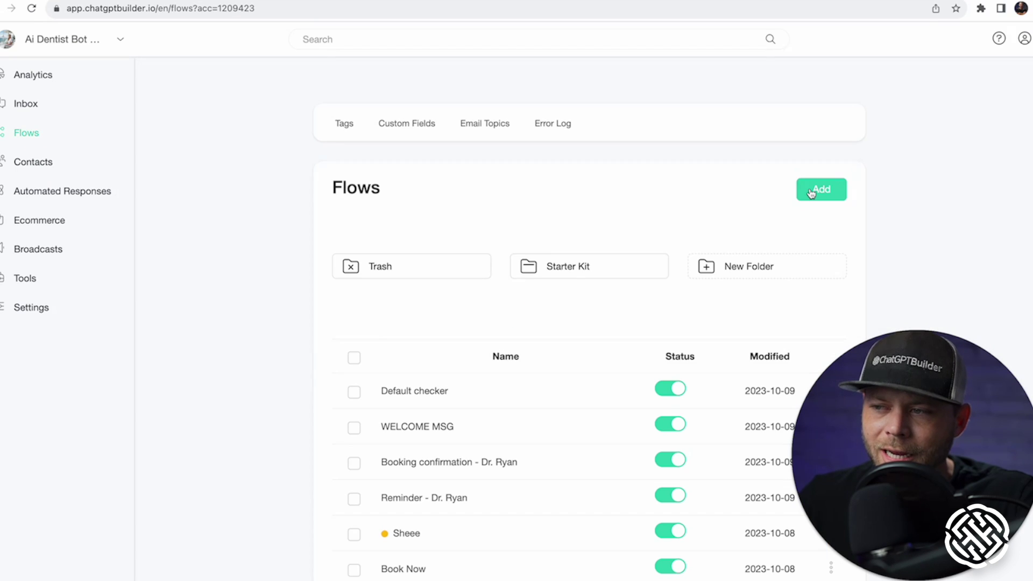
{"action": "left_click", "coordinate": [812, 192]}
{"action": "left_click", "coordinate": [493, 102]}
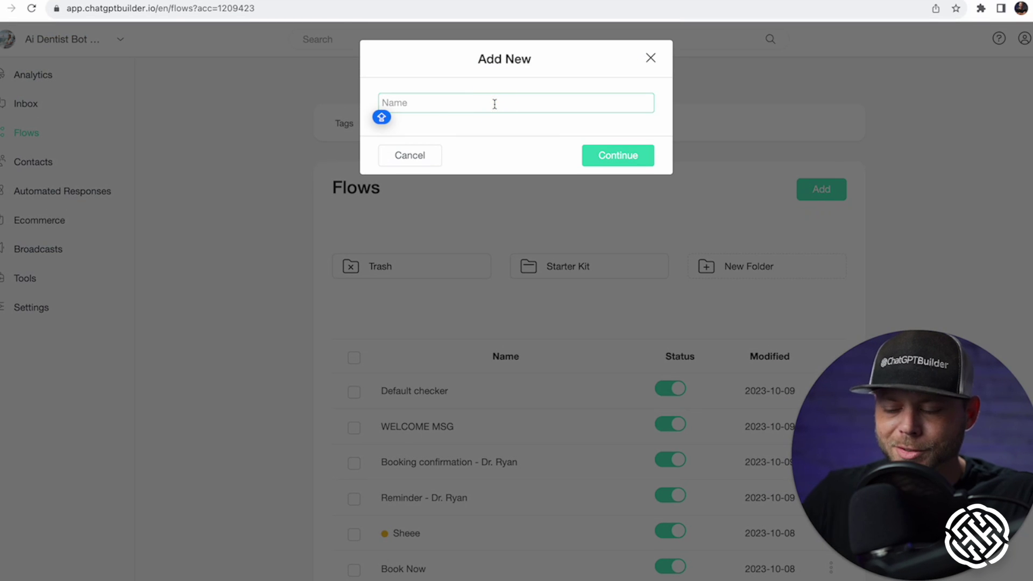
{"action": "type", "text": "PUBLIC COMMENT REPLY"}
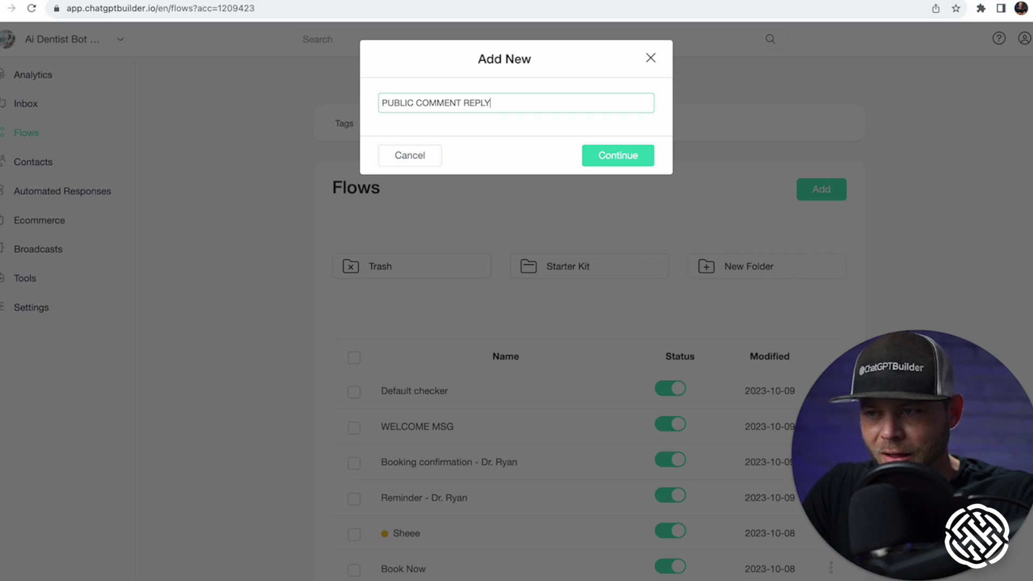
{"action": "key", "text": "Return"}
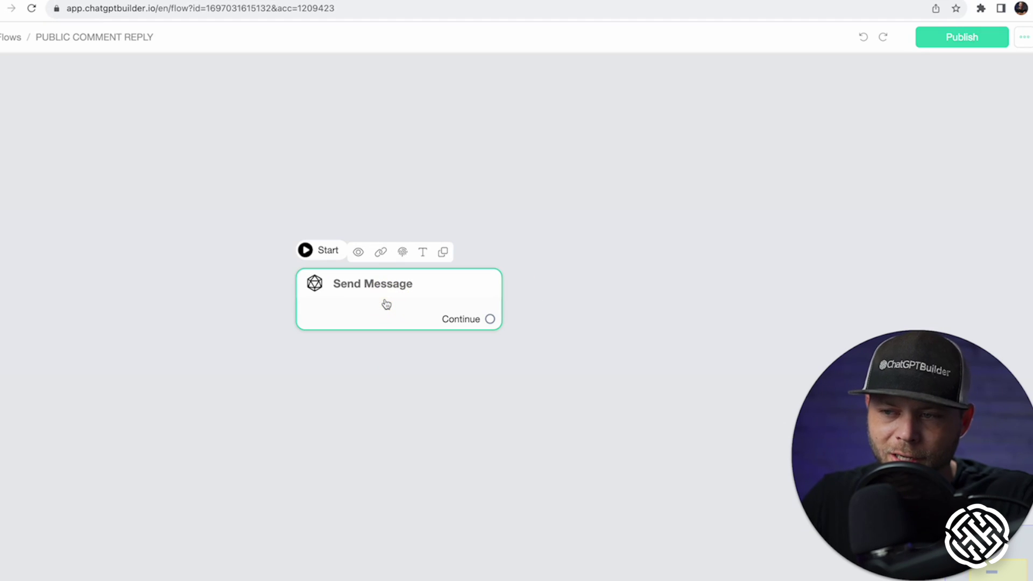
Add an OpenAI Generate text action to the Send Message step and open its settings
{"action": "left_click", "coordinate": [386, 305]}
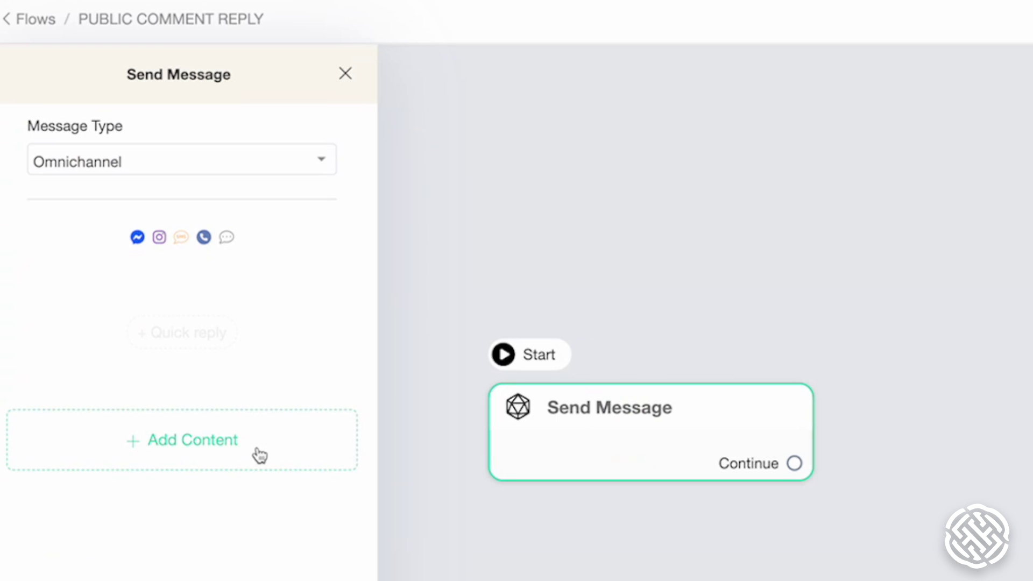
{"action": "left_click", "coordinate": [259, 455]}
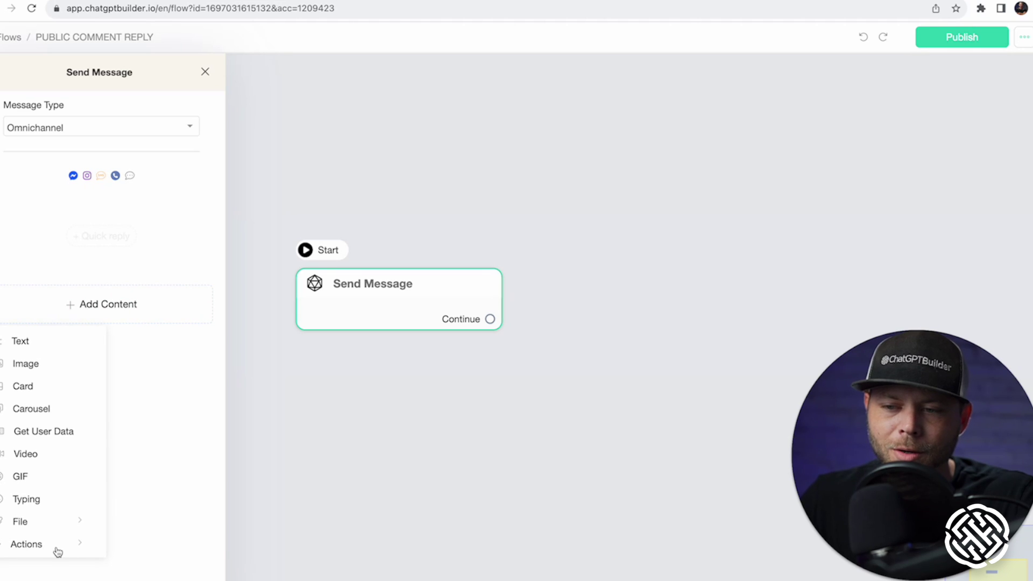
{"action": "left_click", "coordinate": [49, 551]}
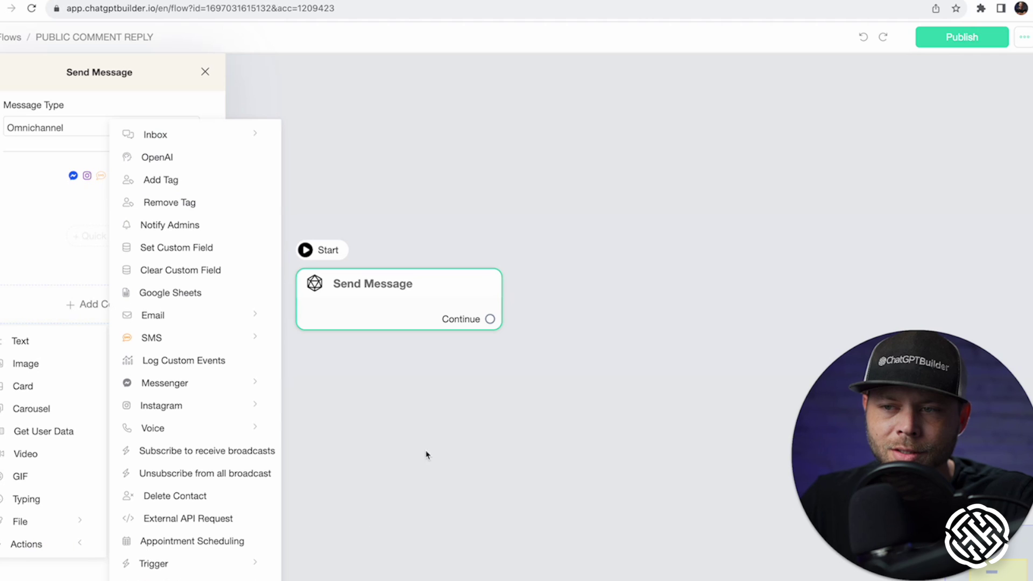
{"action": "left_click", "coordinate": [161, 161]}
{"action": "mouse_move", "coordinate": [124, 217]}
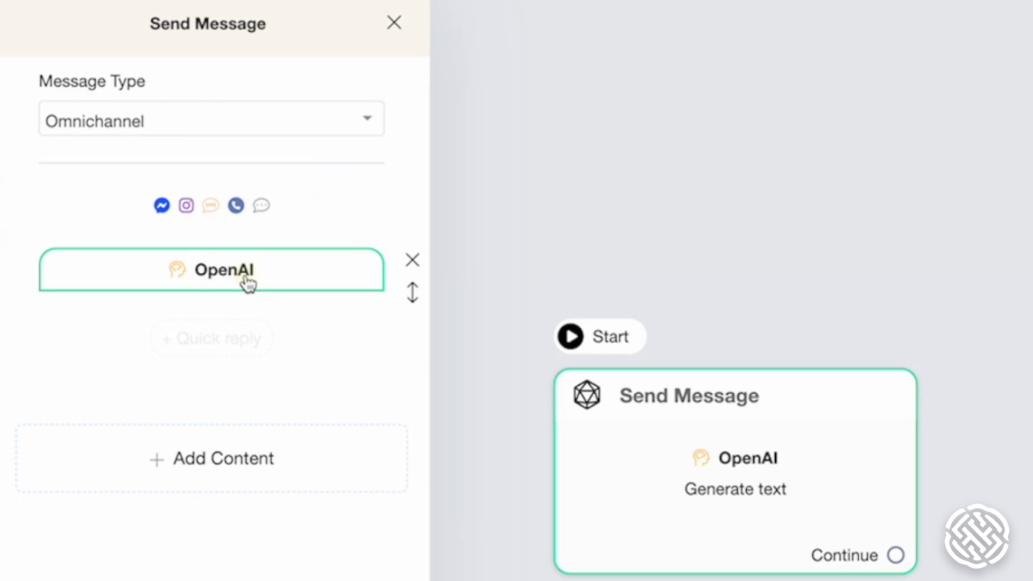
{"action": "left_click", "coordinate": [247, 281]}
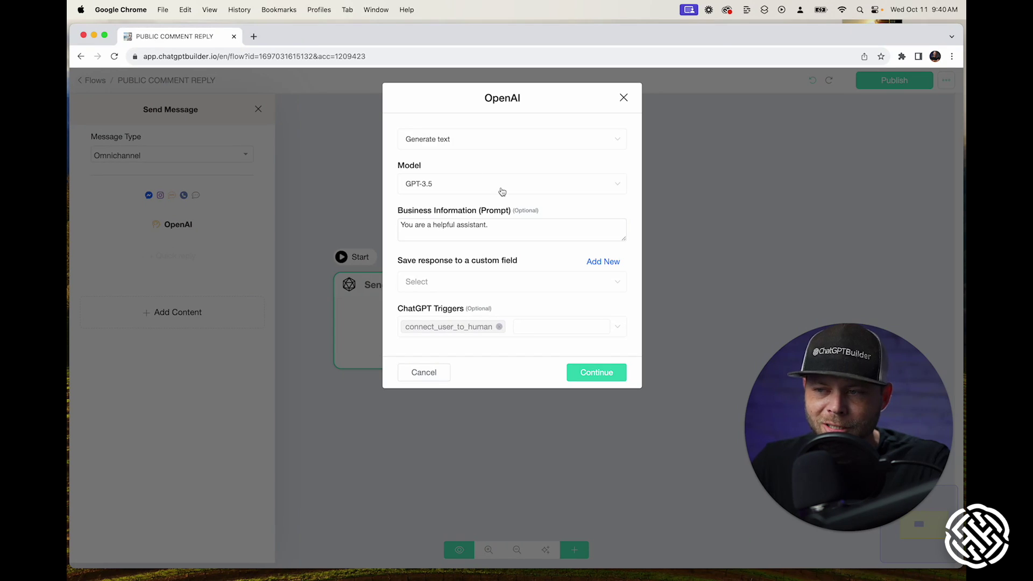
Dictate the dentist prompt: professional comment replies, 1–2 sentences, check inbox; then select it all
{"action": "left_click", "coordinate": [520, 226]}
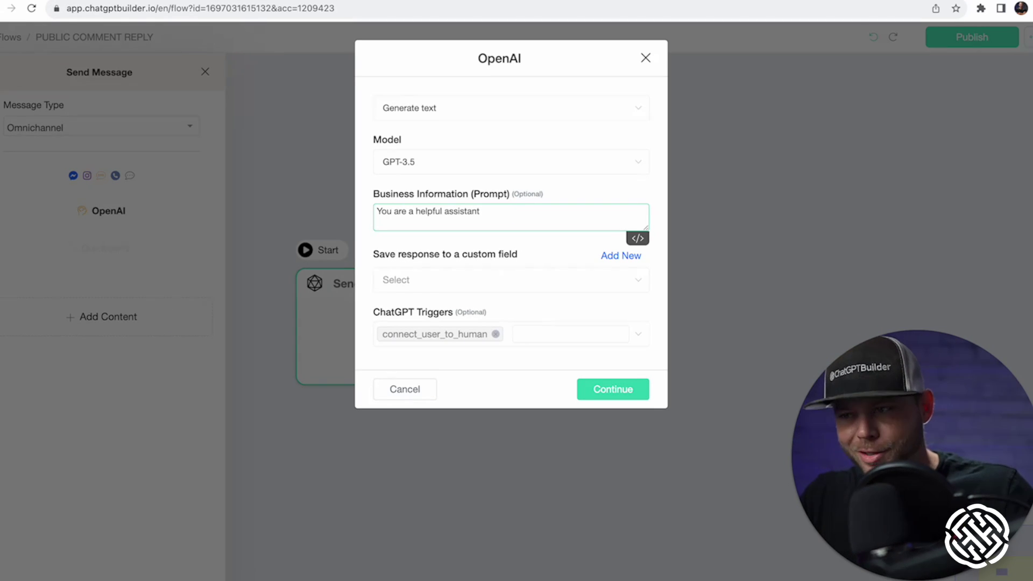
{"action": "key", "text": "fn"}
{"action": "key", "text": "fn"}
{"action": "type", "text": "for the"}
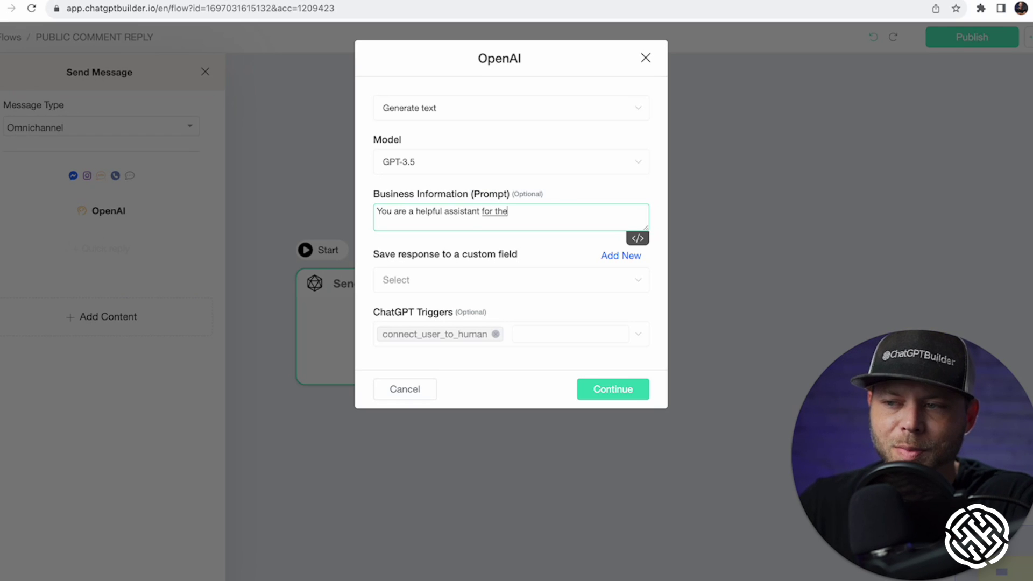
{"action": "type", "text": " dentist bot your goal"}
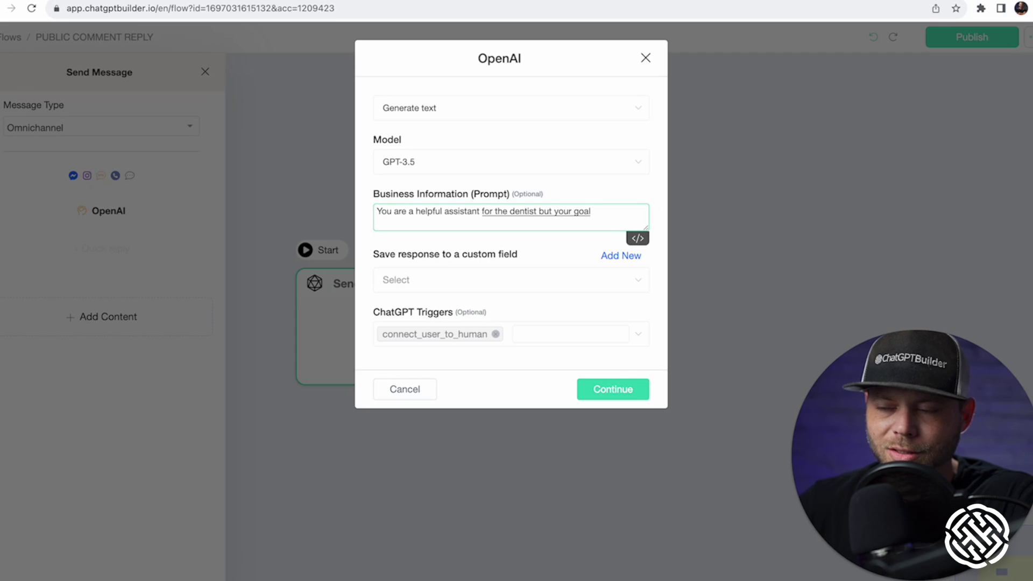
{"action": "type", "text": " is to respond"}
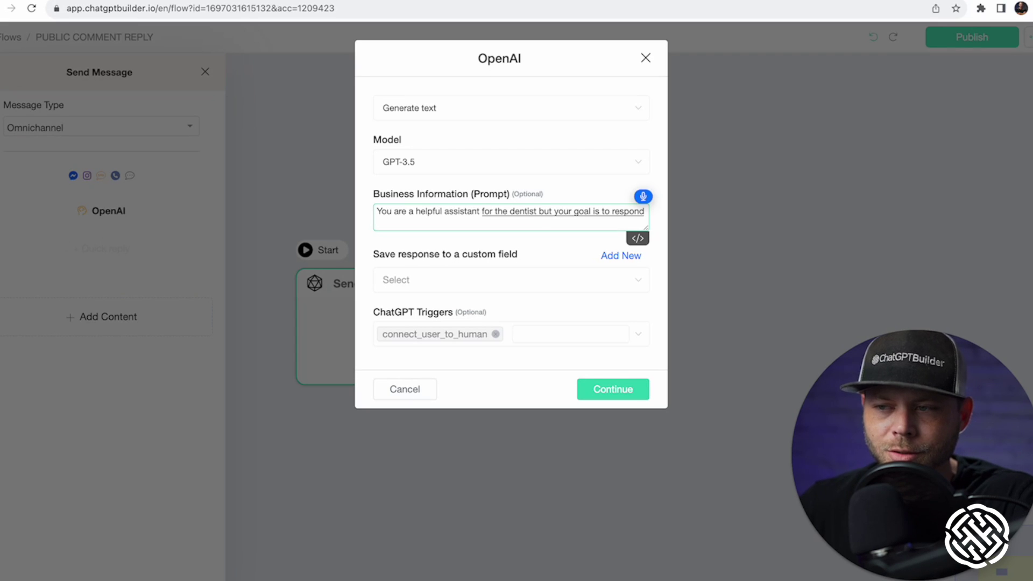
{"action": "type", "text": " to comments in a professional tone"}
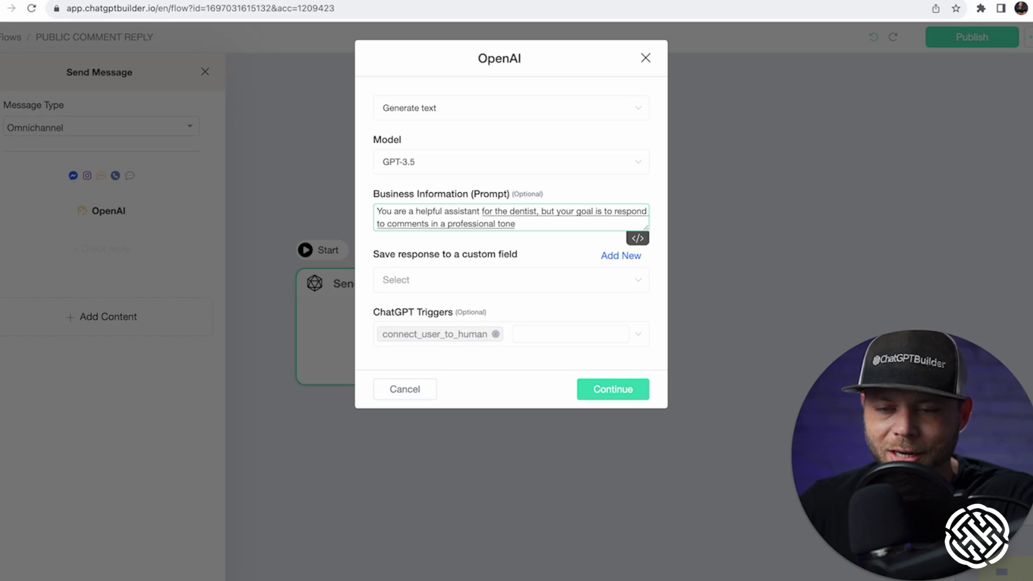
{"action": "type", "text": " that encourages the user"}
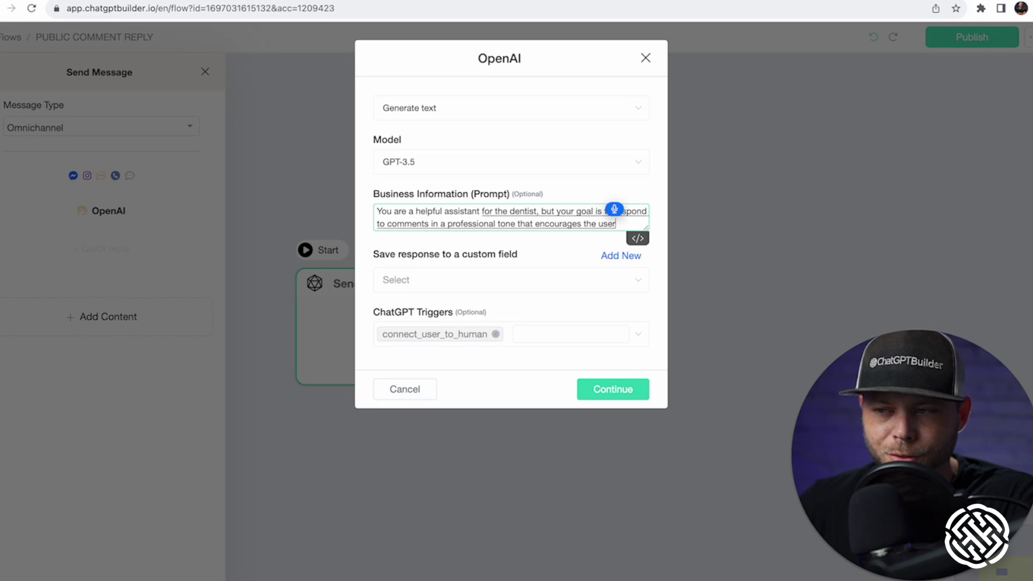
{"action": "type", "text": " to check their"}
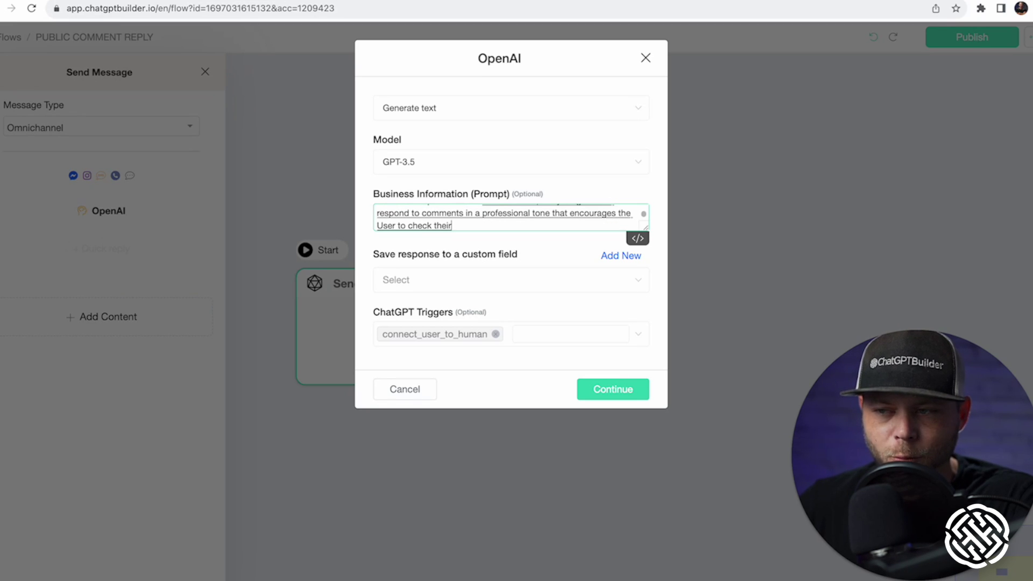
{"action": "type", "text": " inbox for more details after you've addressed their comment"}
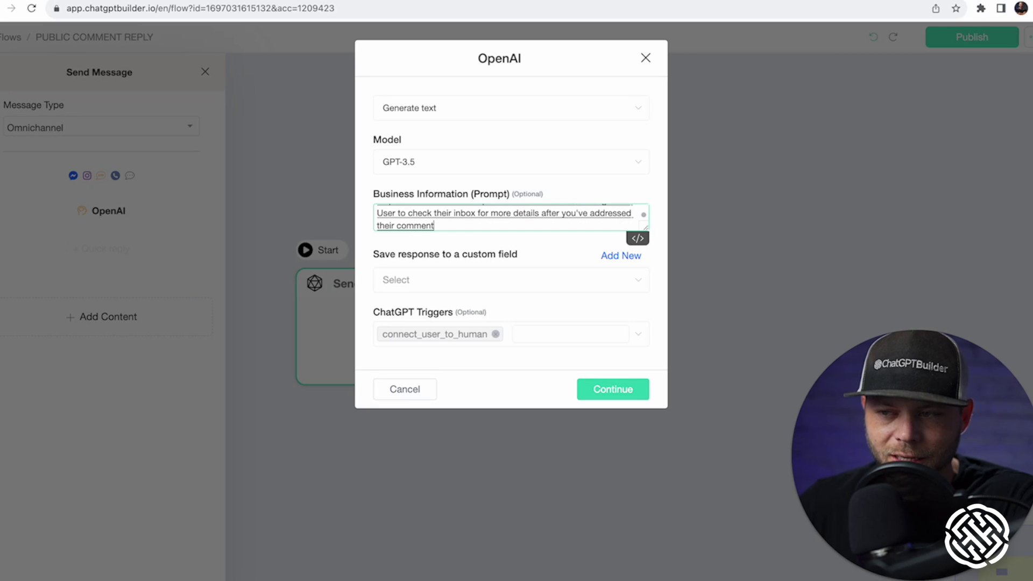
{"action": "type", "text": " in one to two sentences max."}
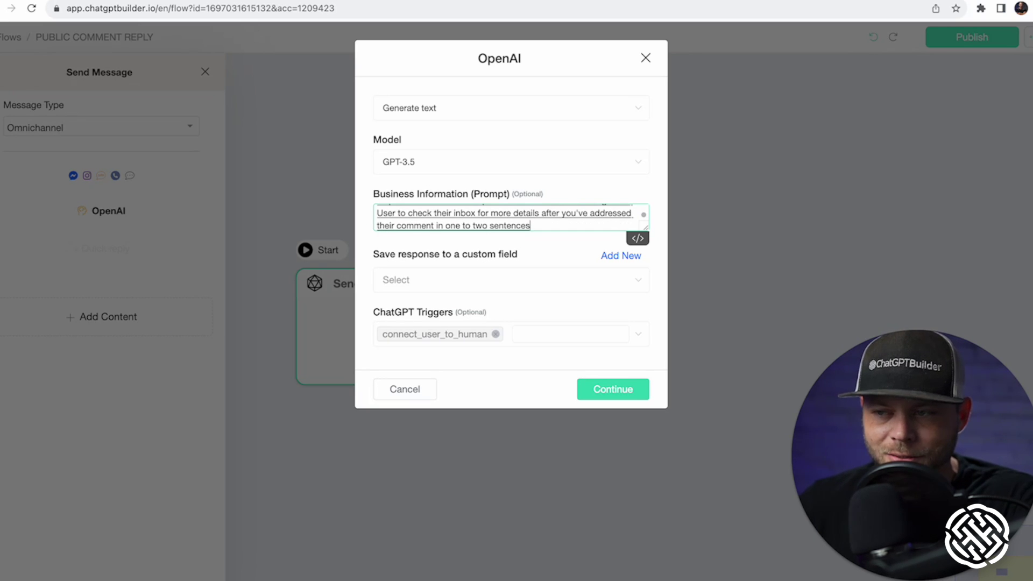
{"action": "left_click_drag", "start_coordinate": [644, 227], "coordinate": [593, 468]}
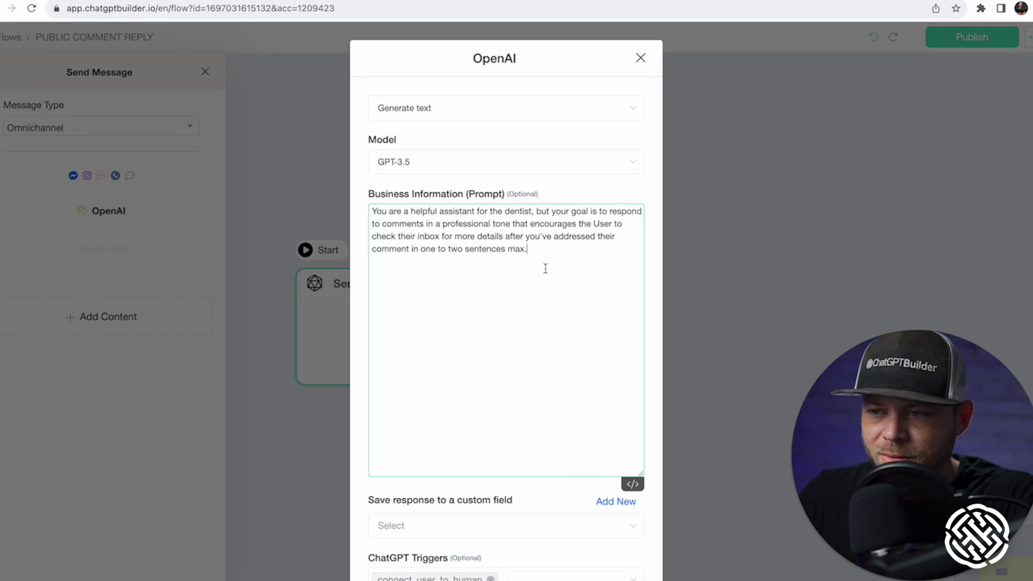
{"action": "left_click_drag", "start_coordinate": [544, 268], "coordinate": [293, 212]}
{"action": "key", "text": "ctrl+c"}
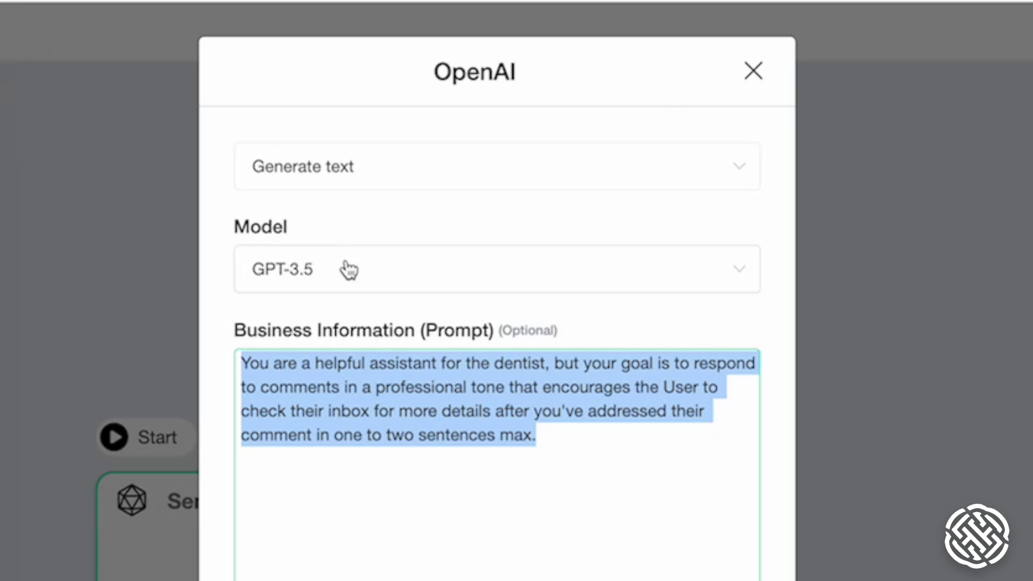
Switch OpenAI to Generate text - Advanced, paste the dentist prompt, and select User Message
{"action": "left_click", "coordinate": [346, 180]}
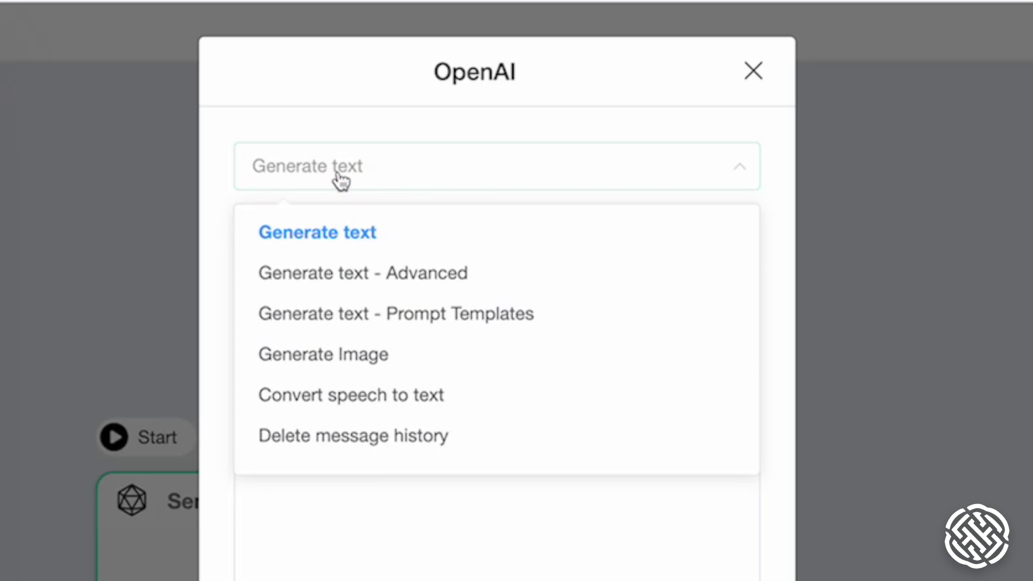
{"action": "left_click", "coordinate": [442, 286]}
{"action": "left_click_drag", "start_coordinate": [476, 363], "coordinate": [65, 327]}
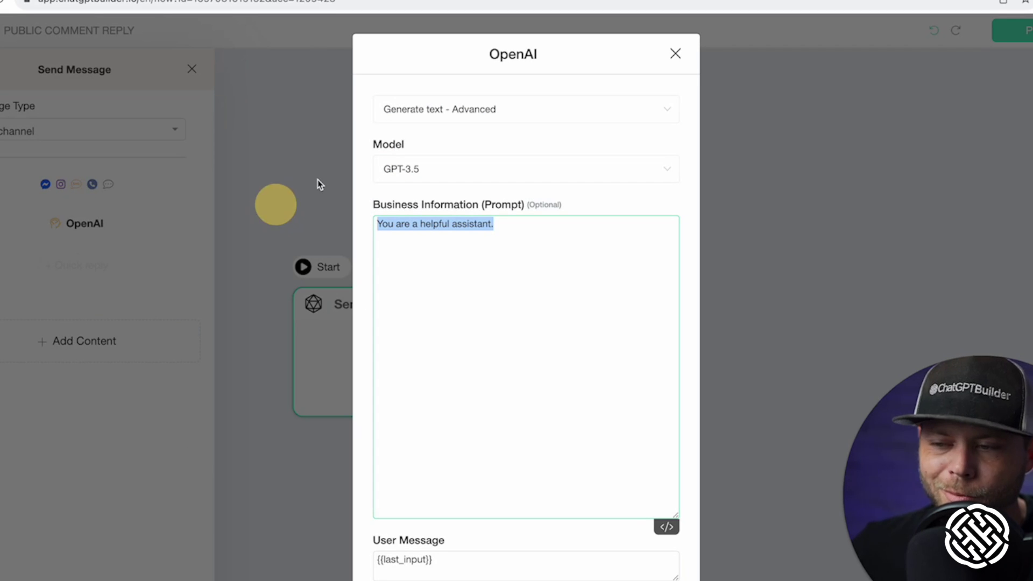
{"action": "key", "text": "ctrl+v"}
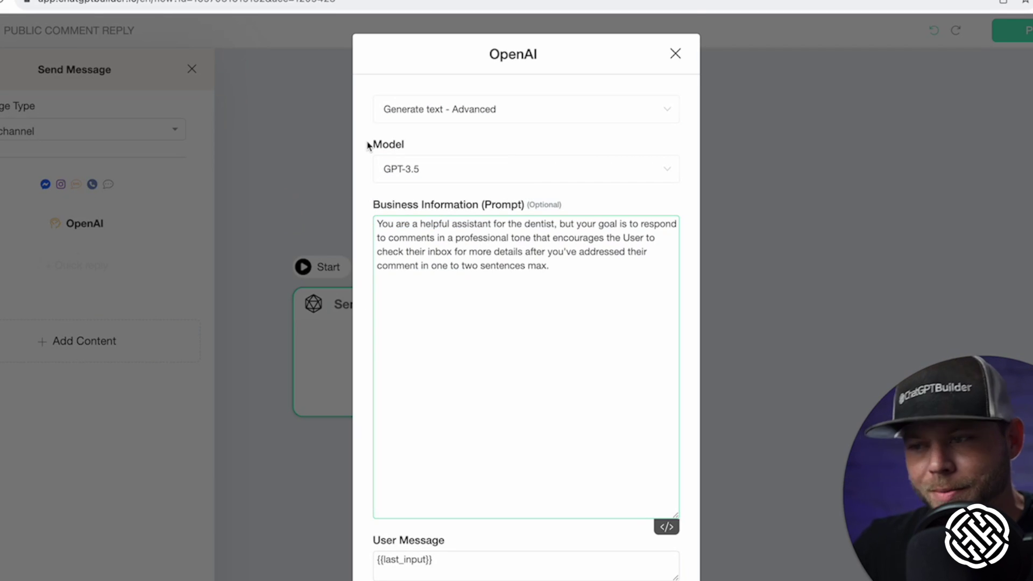
{"action": "scroll", "coordinate": [556, 468], "scroll_direction": "down", "scroll_amount": 2}
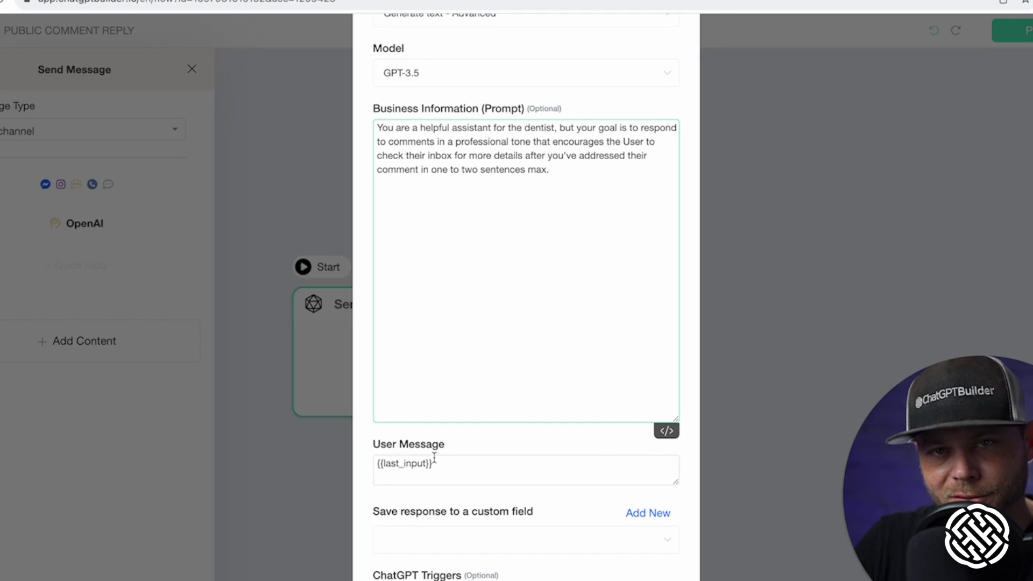
{"action": "left_click_drag", "start_coordinate": [434, 457], "coordinate": [291, 465]}
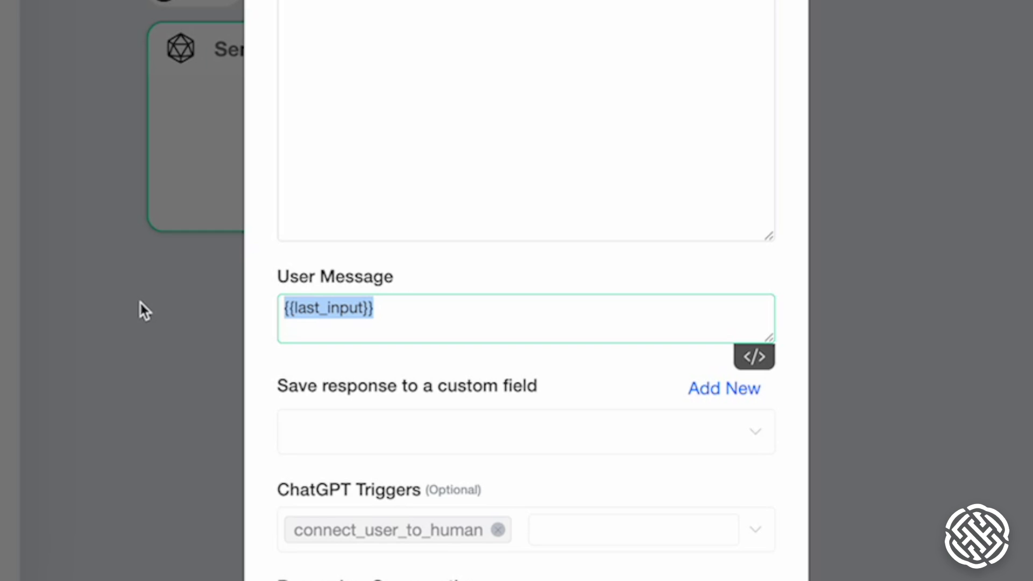
Set User Message to {{last_fb_comment}} and start a custom field for the response
{"action": "type", "text": "{"}
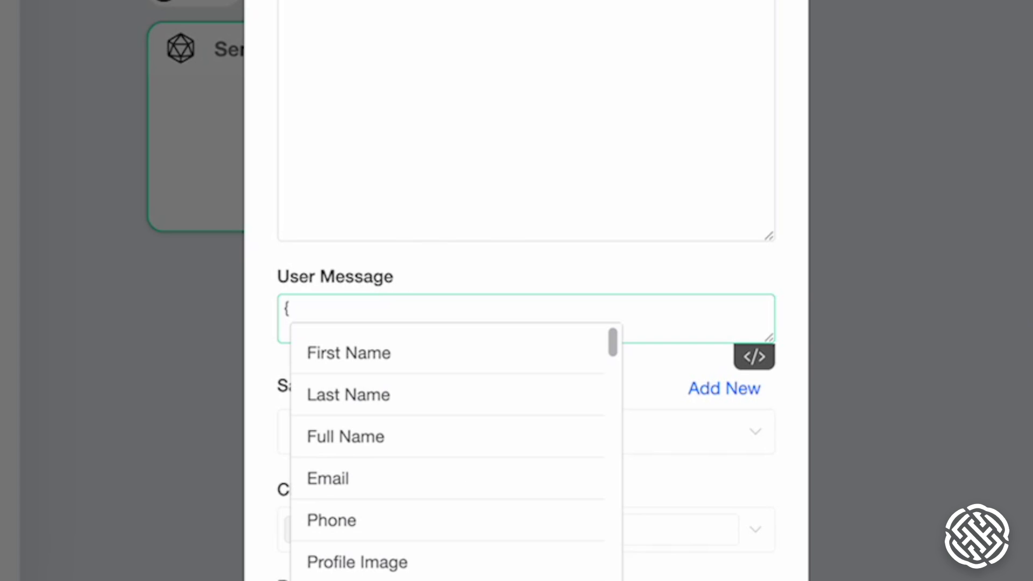
{"action": "type", "text": "fb"}
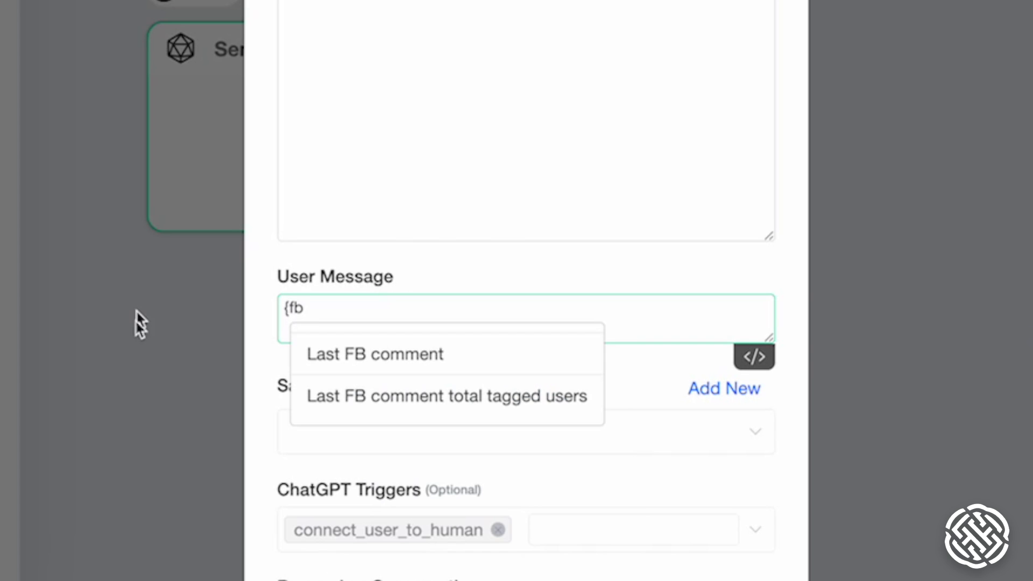
{"action": "left_click", "coordinate": [373, 356]}
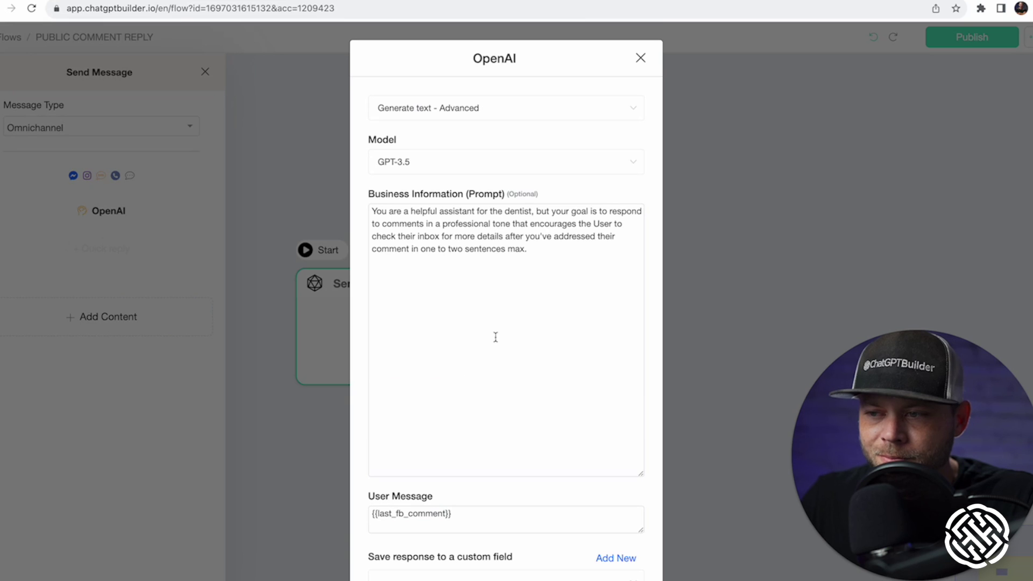
{"action": "scroll", "coordinate": [452, 328], "scroll_direction": "down", "scroll_amount": 5}
{"action": "scroll", "coordinate": [454, 337], "scroll_direction": "up", "scroll_amount": 3}
{"action": "scroll", "coordinate": [442, 338], "scroll_direction": "down", "scroll_amount": 3}
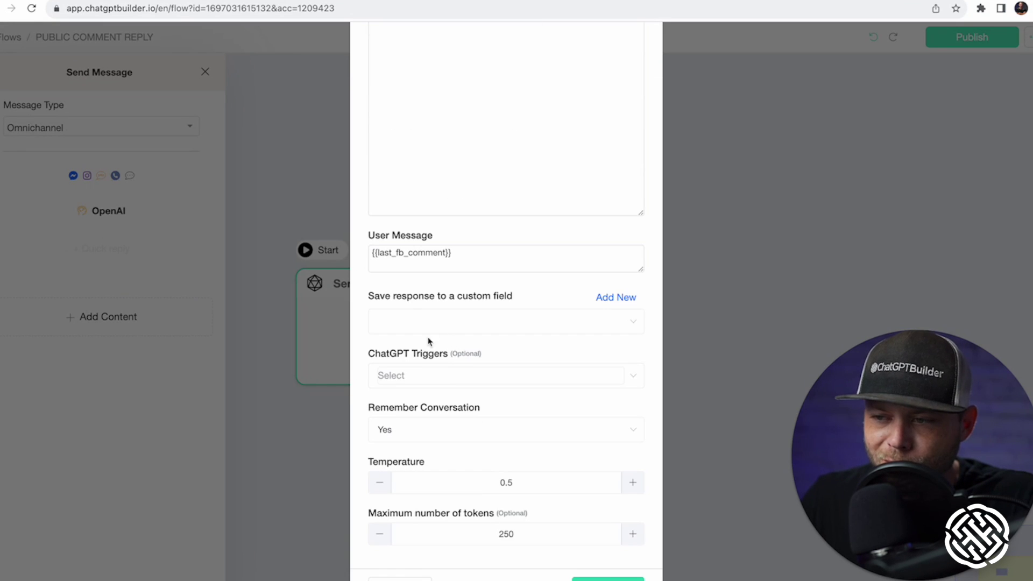
{"action": "scroll", "coordinate": [415, 328], "scroll_direction": "up", "scroll_amount": 1}
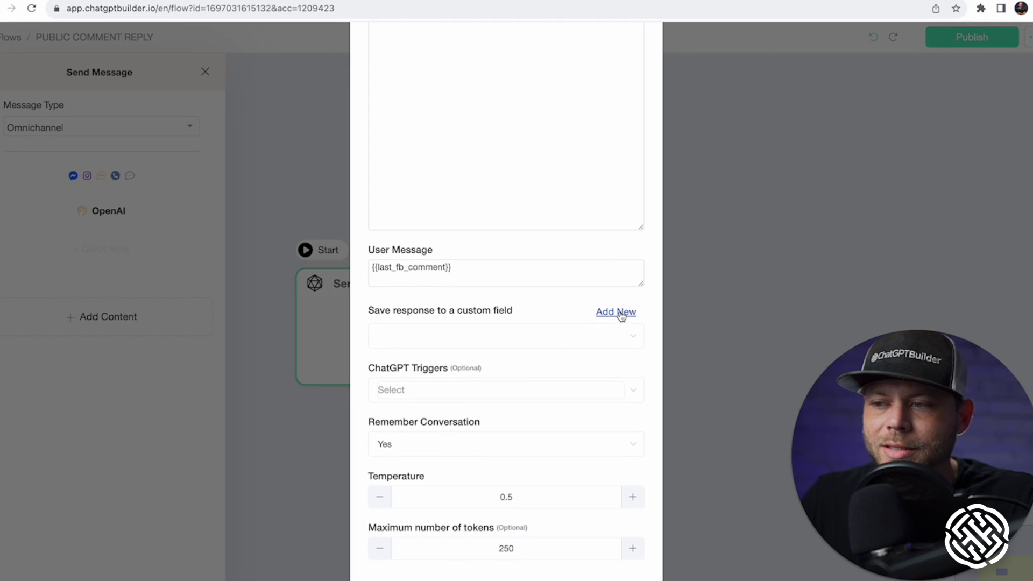
{"action": "left_click", "coordinate": [623, 314]}
Save the OpenAI response to a new custom field named FB Comment Reply, then close the OpenAI settings
{"action": "left_click", "coordinate": [444, 117]}
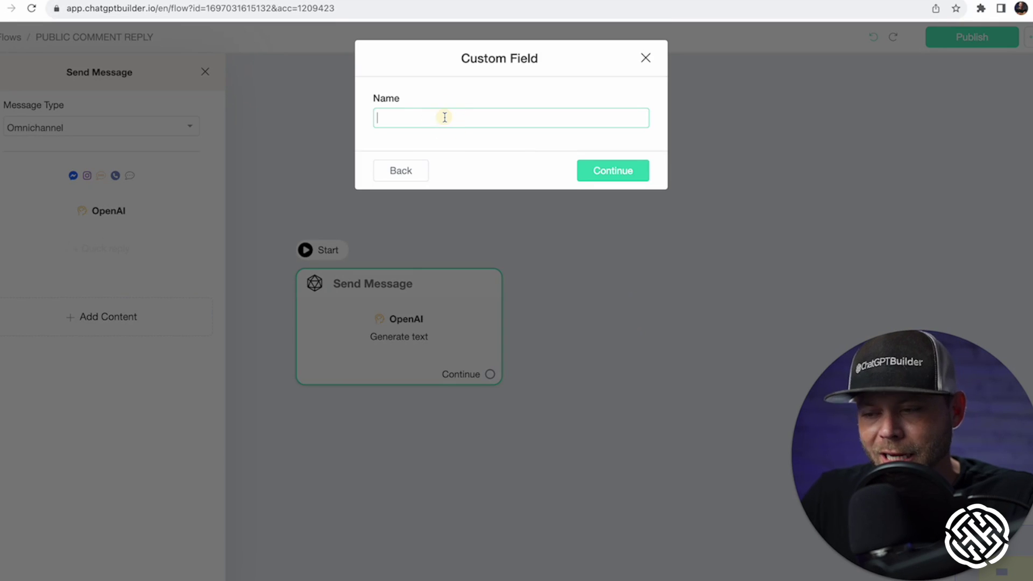
{"action": "type", "text": "FB Come"}
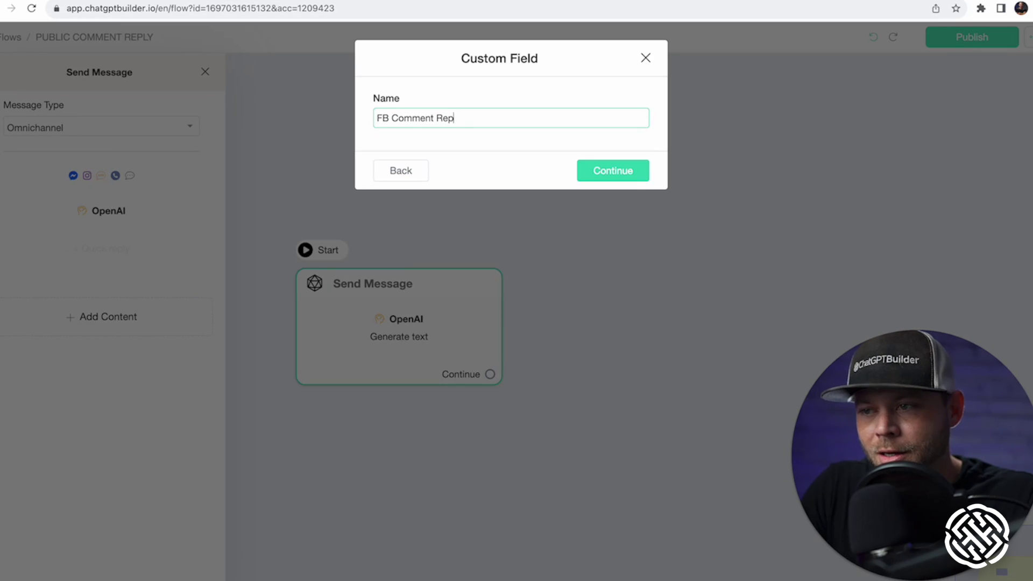
{"action": "left_click", "coordinate": [605, 173]}
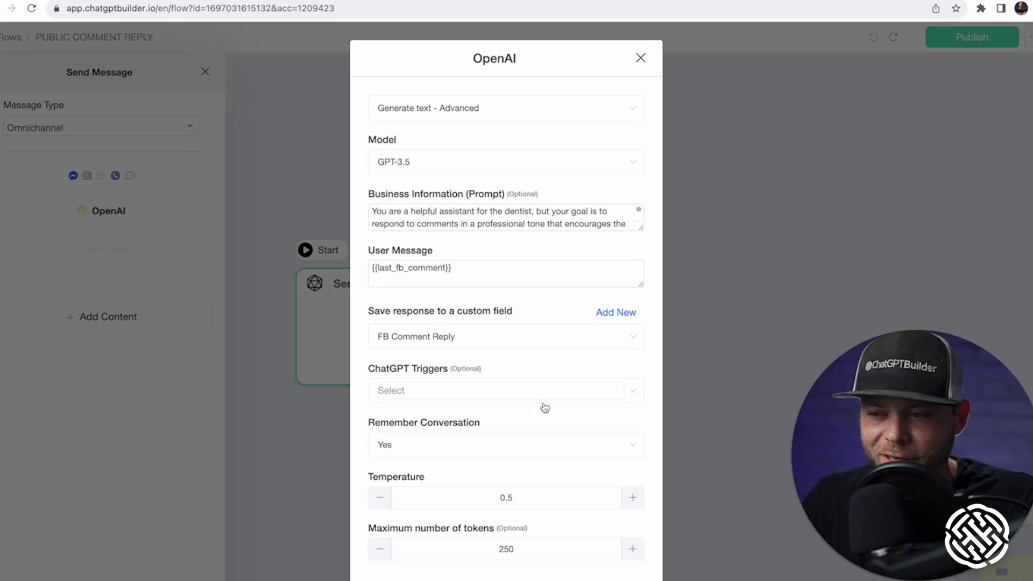
{"action": "key", "text": "Escape"}
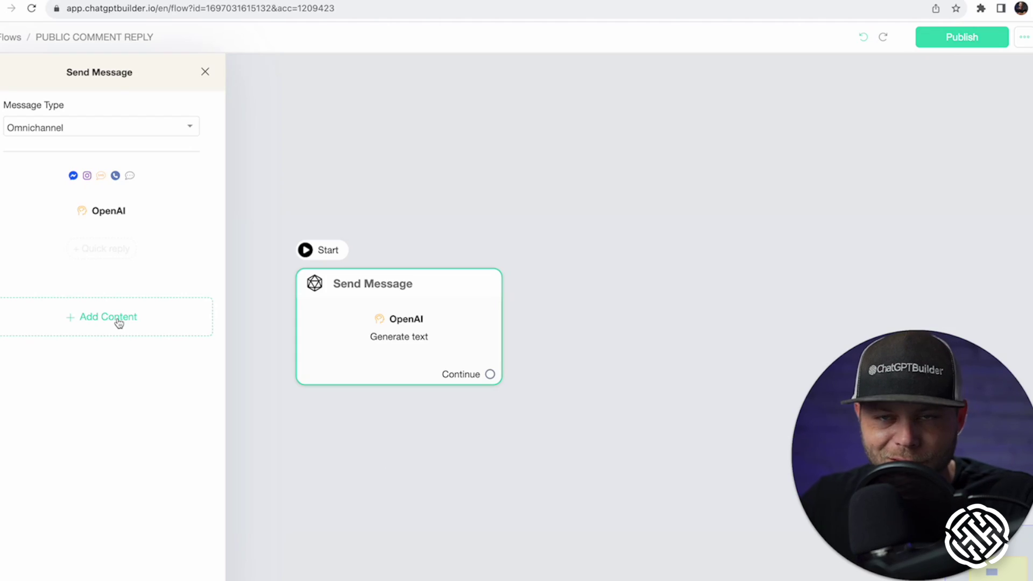
Add a text message to the Send Message node containing the {{FB Comment Reply}} variable
{"action": "left_click", "coordinate": [118, 322]}
{"action": "left_click", "coordinate": [25, 355]}
{"action": "left_click", "coordinate": [70, 258]}
{"action": "left_click", "coordinate": [66, 255]}
{"action": "type", "text": "{"}
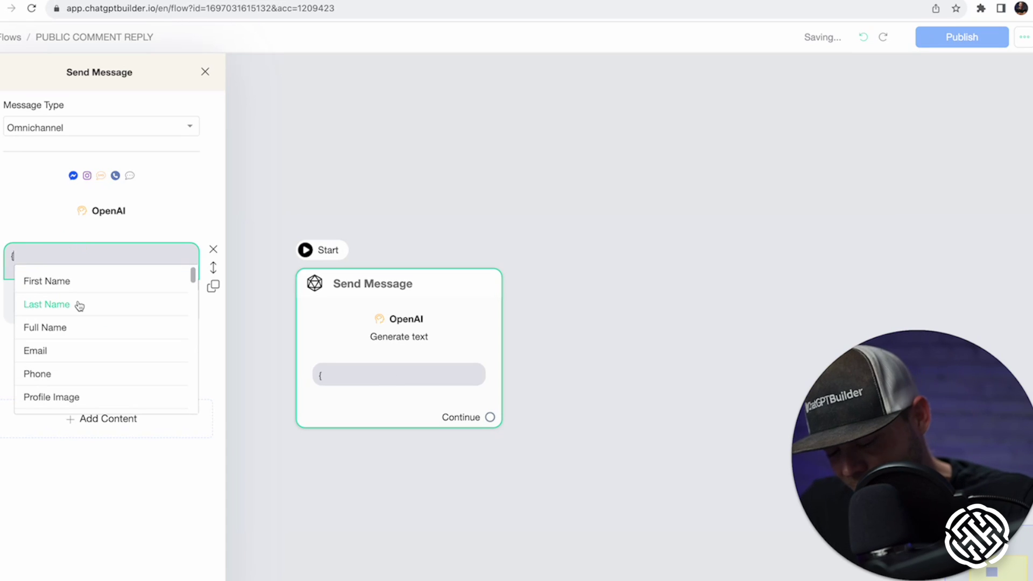
{"action": "type", "text": "fb"}
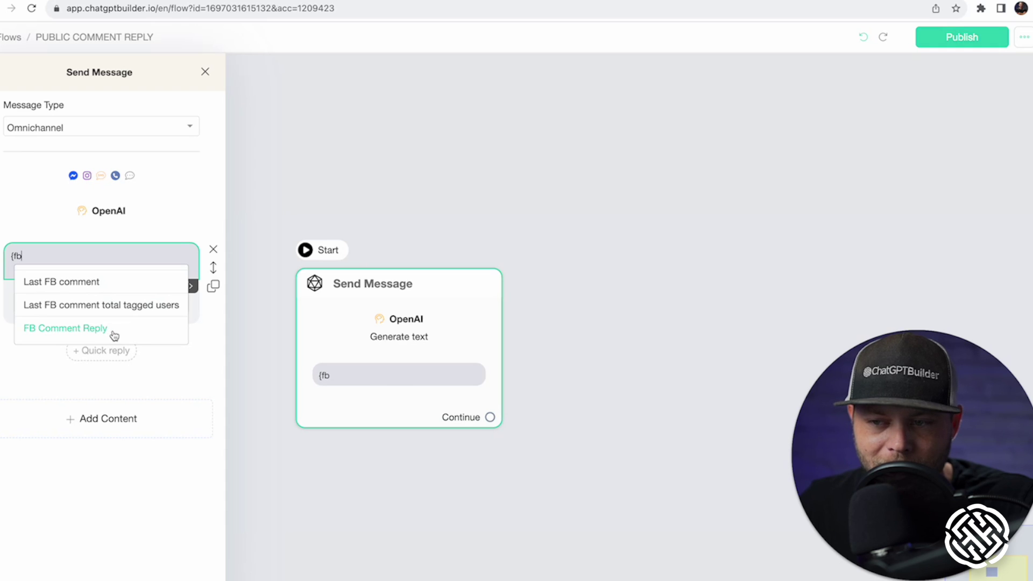
{"action": "left_click", "coordinate": [190, 366]}
{"action": "left_click", "coordinate": [397, 202]}
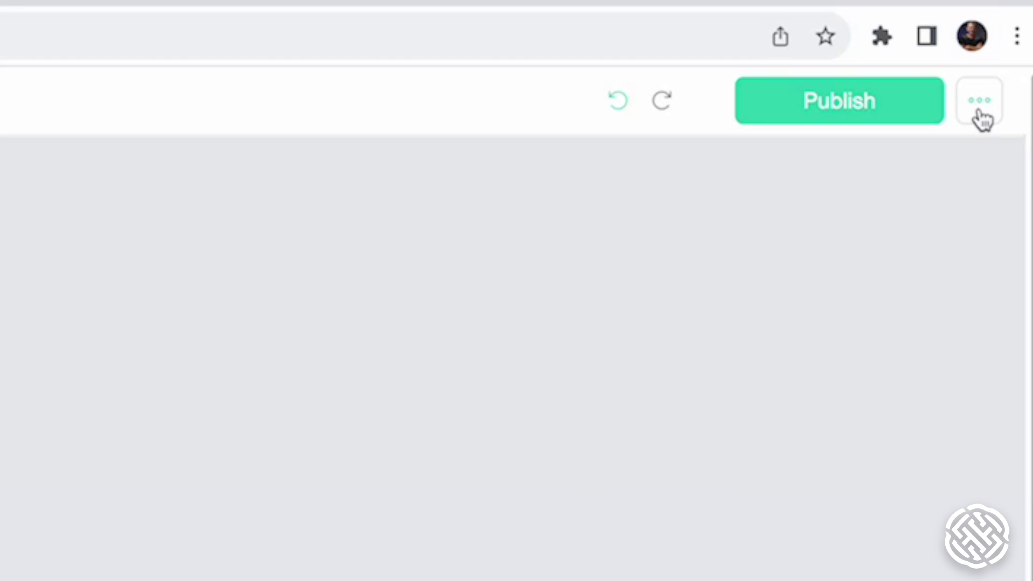
{"action": "left_click", "coordinate": [1025, 42]}
Duplicate the public reply flow, rename the copy PRIVATE DM REPLY, and open it
{"action": "left_click", "coordinate": [943, 84]}
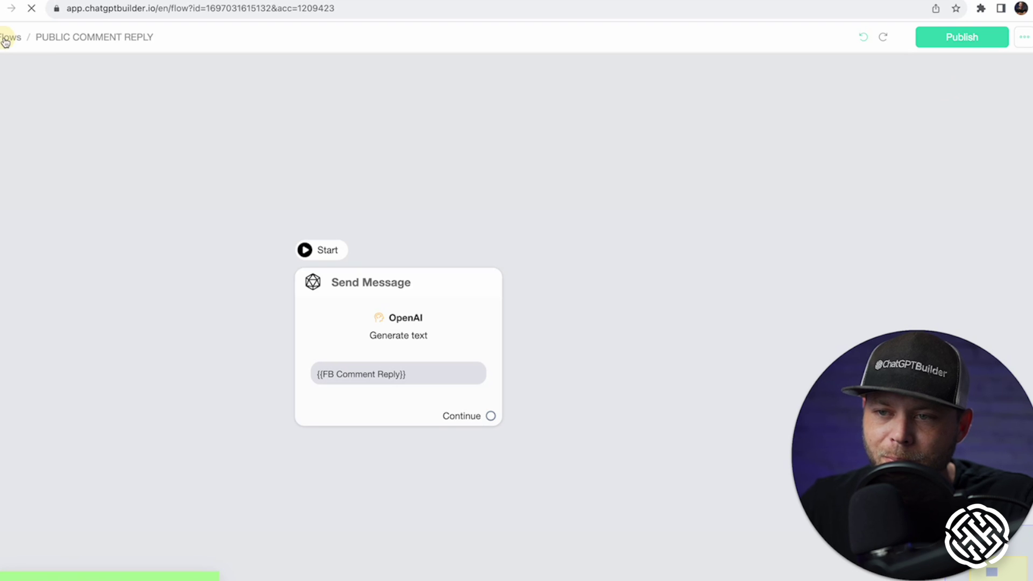
{"action": "left_click", "coordinate": [7, 37]}
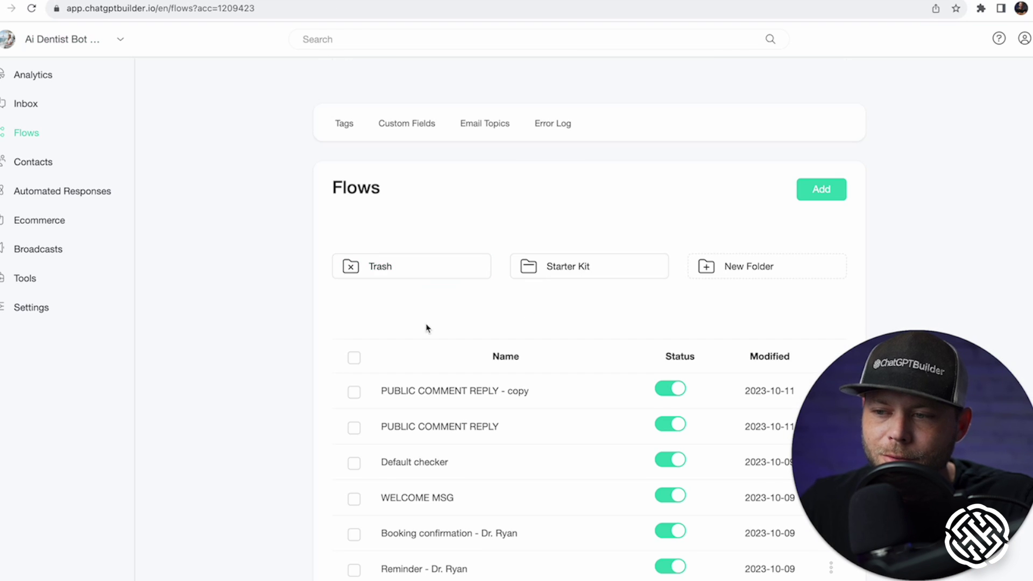
{"action": "scroll", "coordinate": [427, 328], "scroll_direction": "down", "scroll_amount": 4}
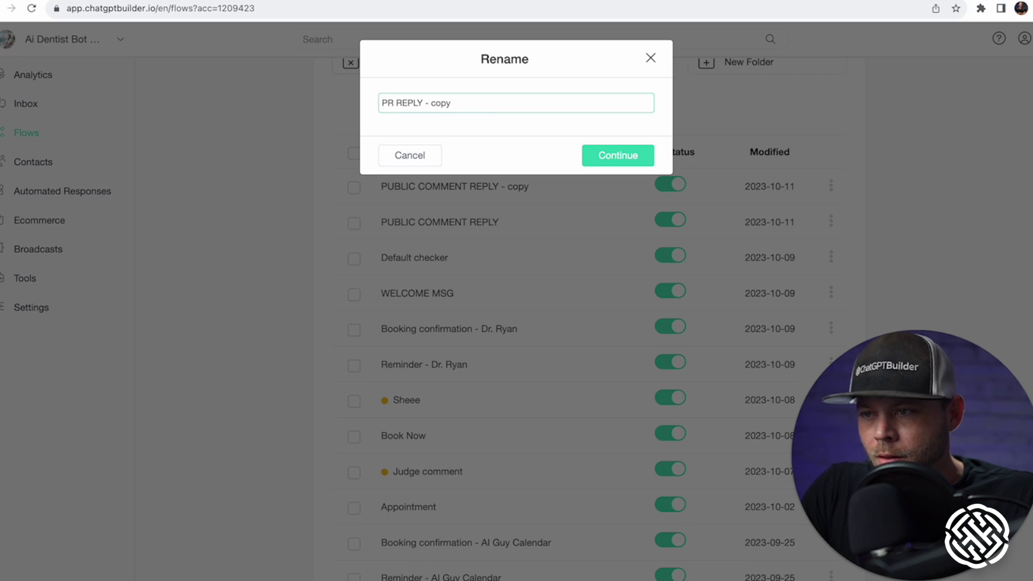
{"action": "type", "text": "IVATE"}
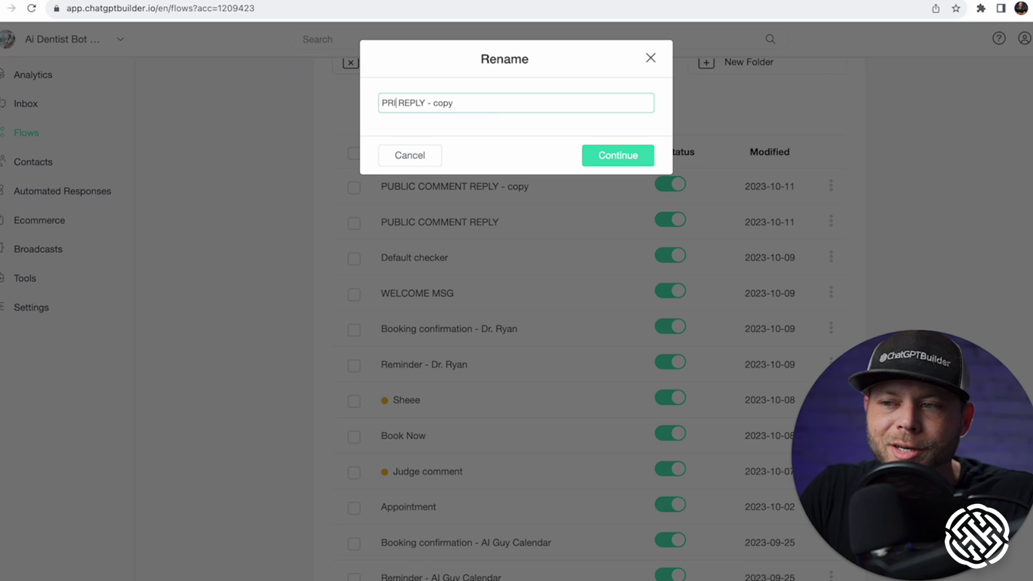
{"action": "type", "text": " DM"}
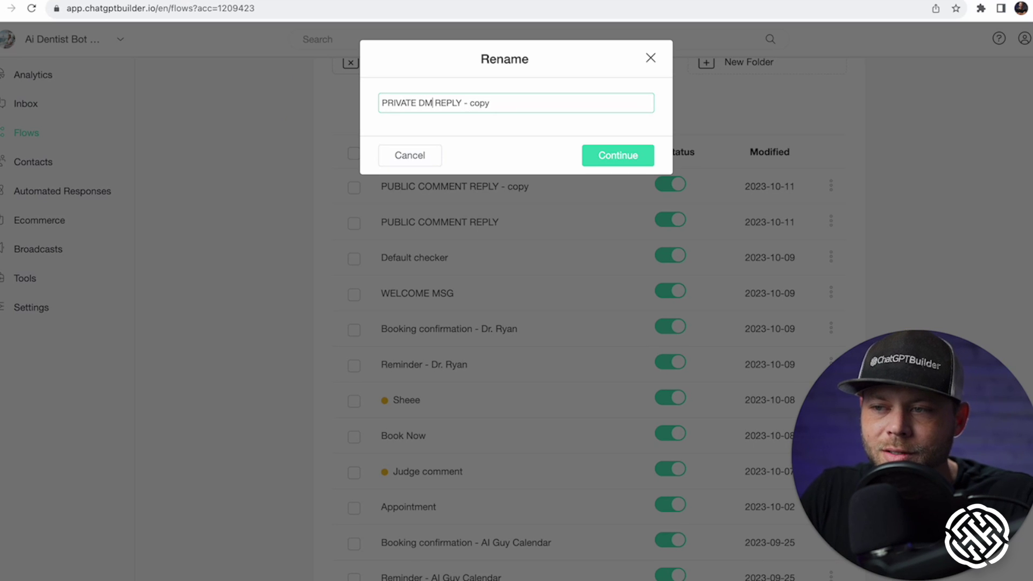
{"action": "key", "text": "BackSpace"}
{"action": "key", "text": "BackSpace"}
{"action": "key", "text": "BackSpace"}
{"action": "key", "text": "BackSpace"}
{"action": "key", "text": "BackSpace"}
{"action": "key", "text": "BackSpace"}
{"action": "key", "text": "BackSpace"}
{"action": "left_click", "coordinate": [636, 161]}
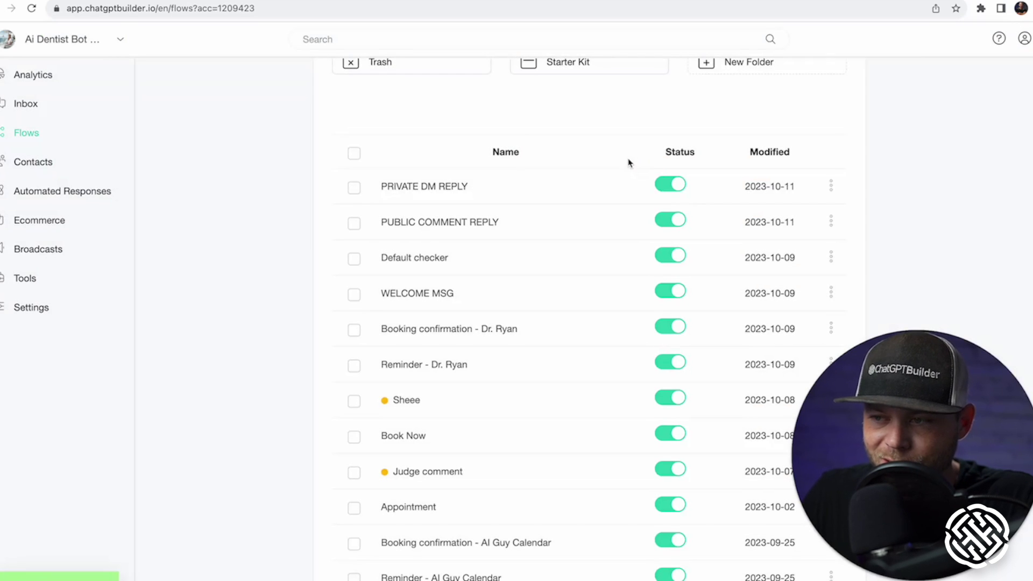
{"action": "left_click", "coordinate": [452, 194]}
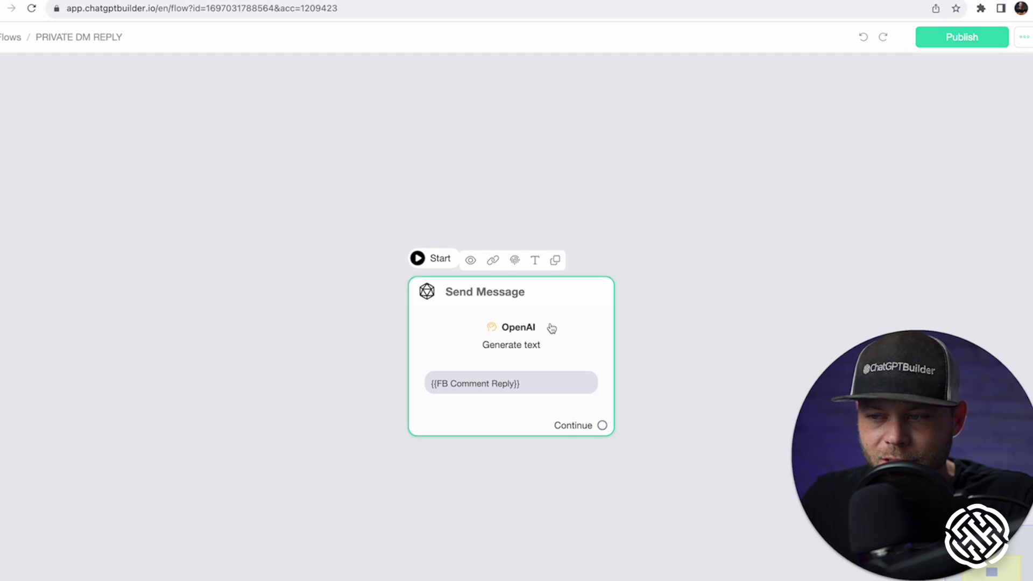
Extend the OpenAI prompt to follow up privately, asking negative commenters what happened and apologising
{"action": "left_click", "coordinate": [552, 328]}
{"action": "left_click", "coordinate": [137, 204]}
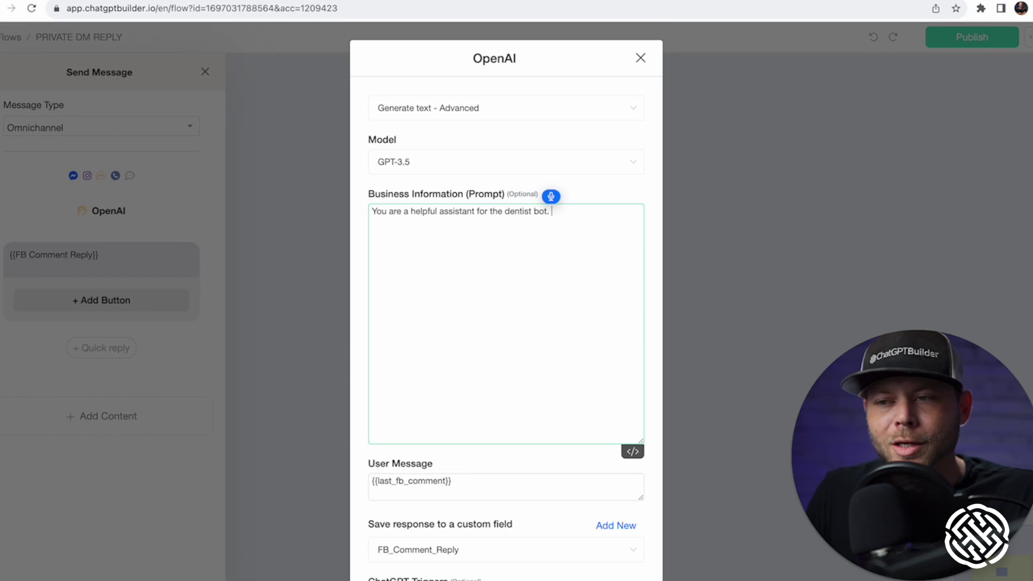
{"action": "type", "text": "You have just"}
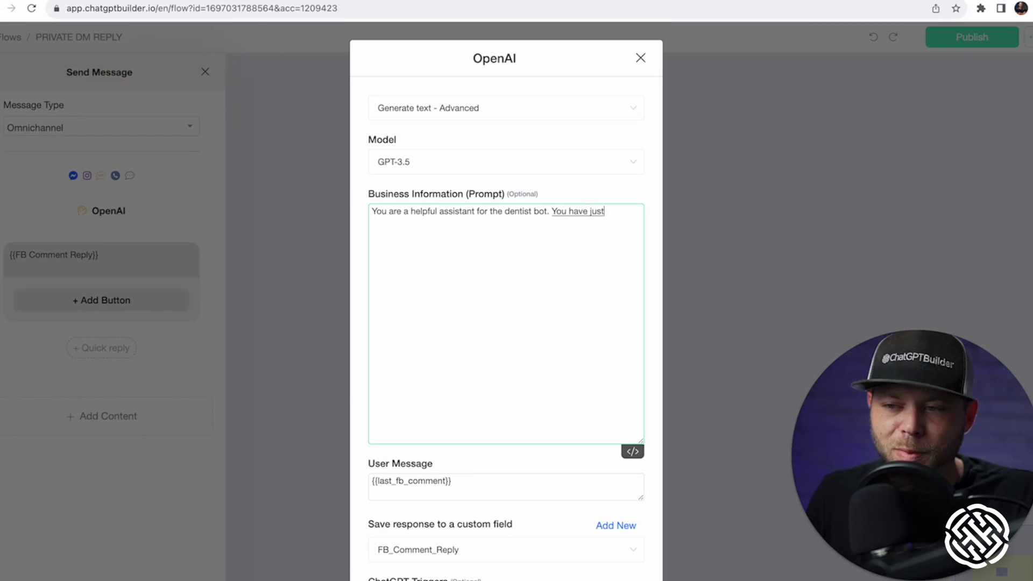
{"action": "type", "text": " responded publicly to this customers comment and now you are"}
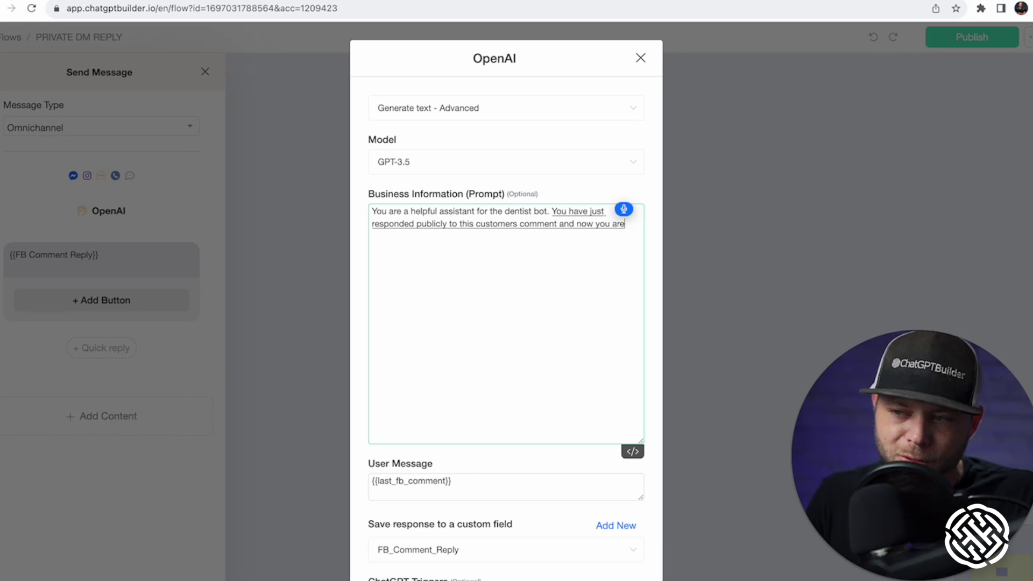
{"action": "type", "text": " responding and continuing and conversation with them"}
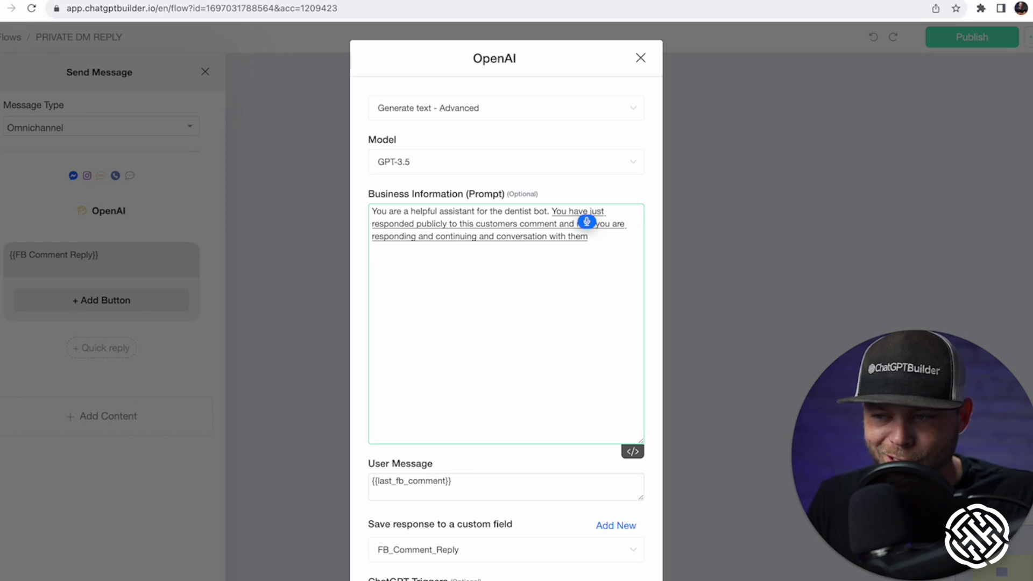
{"action": "type", "text": " in the inbox in a private"}
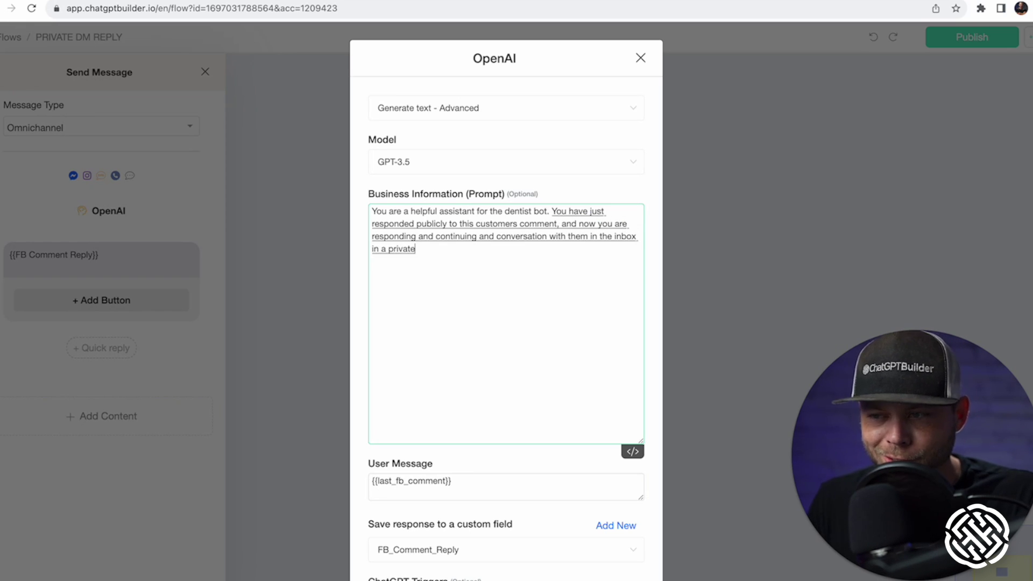
{"action": "type", "text": " setting your goal is to thank the user if their comment was positive."}
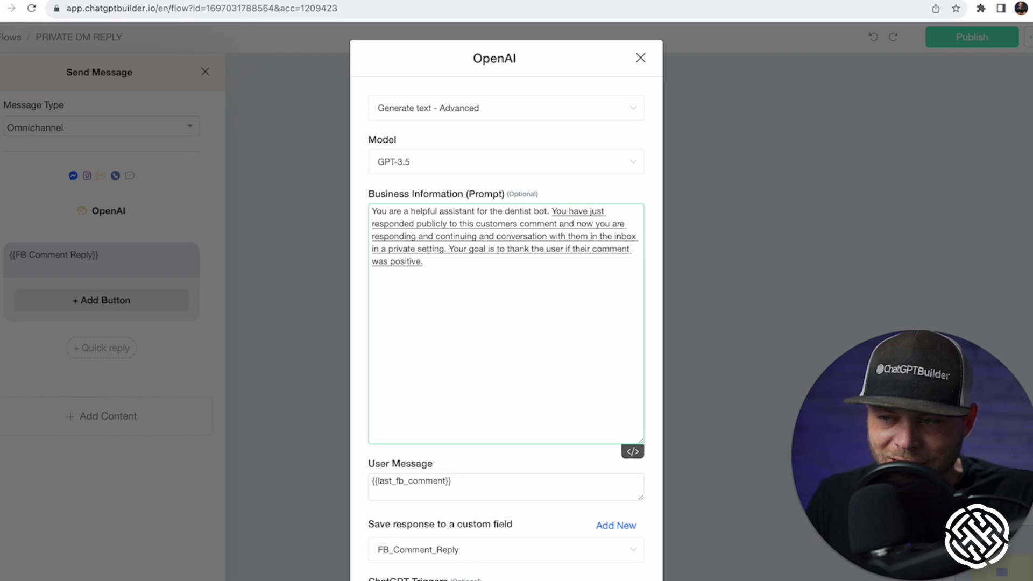
{"action": "key", "text": "BackSpace"}
{"action": "type", "text": "and if the comment was negative your goal is to."}
{"action": "key", "text": "BackSpace"}
{"action": "type", "text": "try to collect details like."}
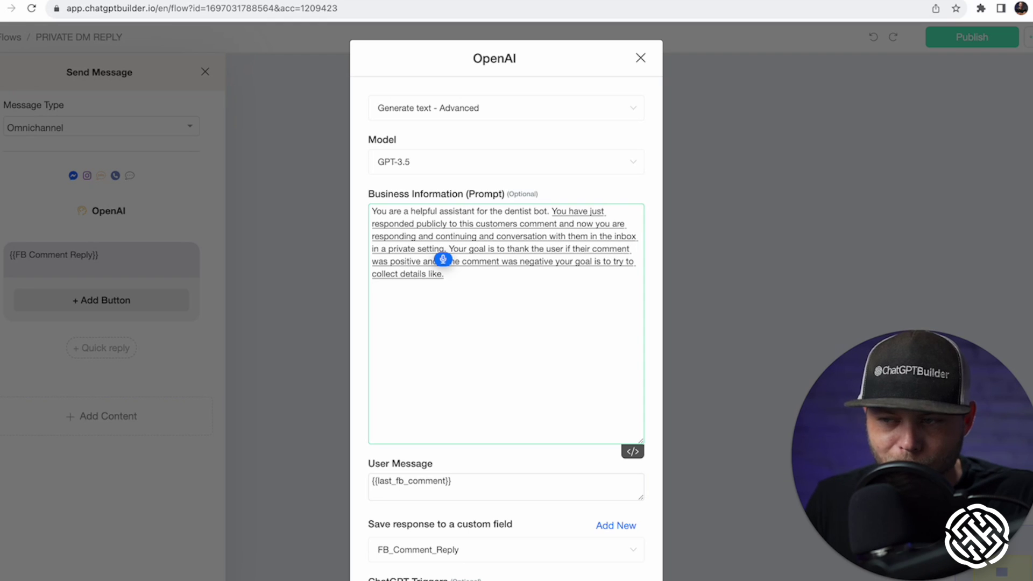
{"action": "key", "text": "BackSpace"}
{"action": "type", "text": ", what happened?"}
{"action": "key", "text": "BackSpace"}
{"action": "type", "text": "to cause a negative experience"}
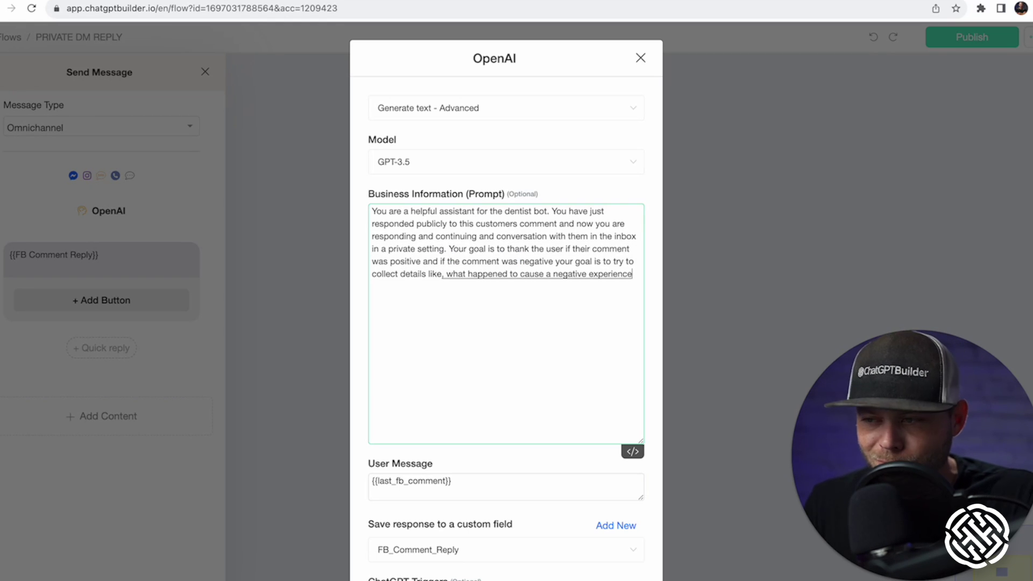
{"action": "type", "text": " and express your"}
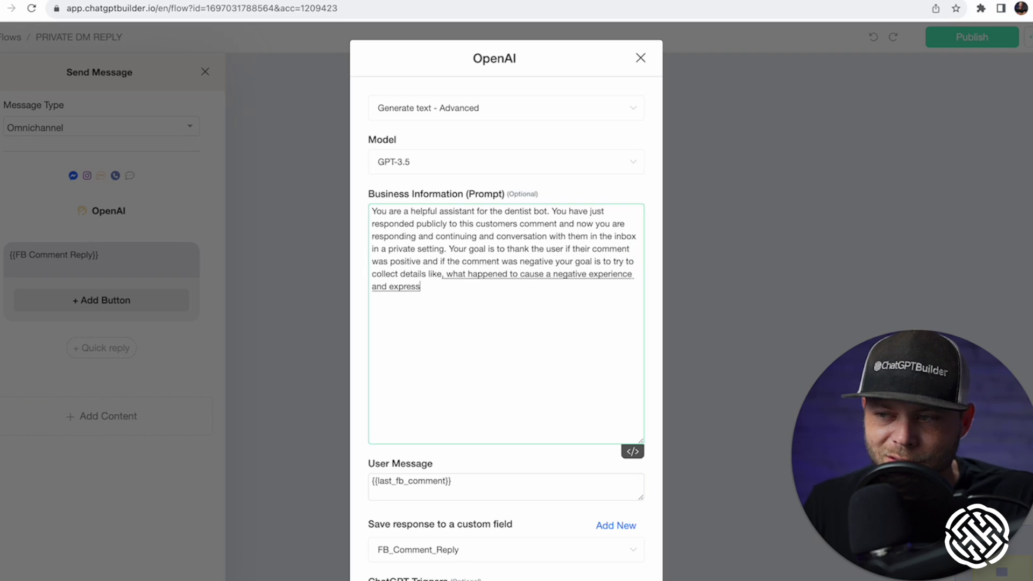
{"action": "type", "text": " sincere apologies"}
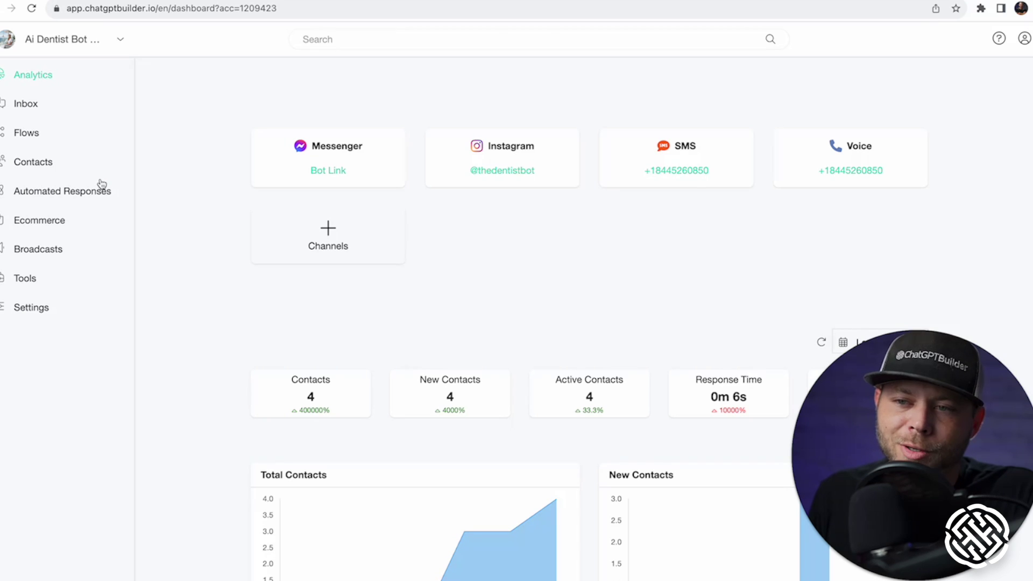
{"action": "left_click", "coordinate": [24, 277]}
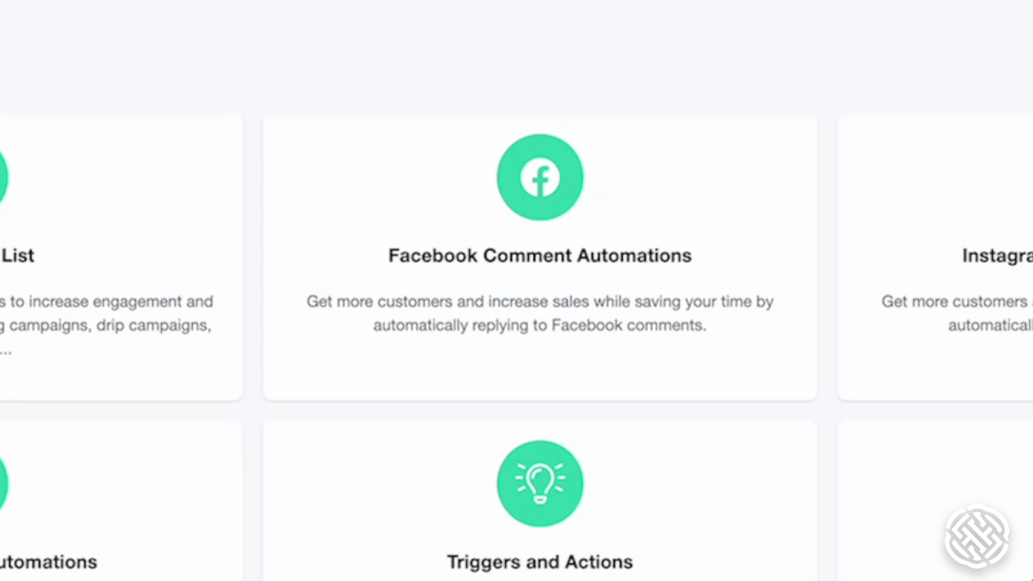
Create a new Facebook comment automation named 'FB auto comment'
{"action": "left_click", "coordinate": [567, 265]}
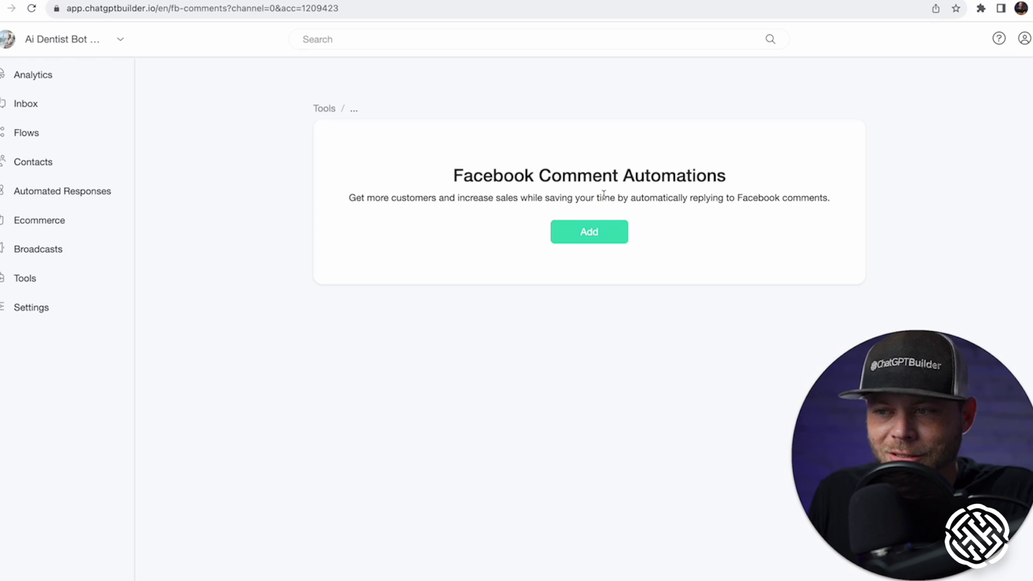
{"action": "left_click", "coordinate": [598, 238]}
{"action": "left_click", "coordinate": [454, 104]}
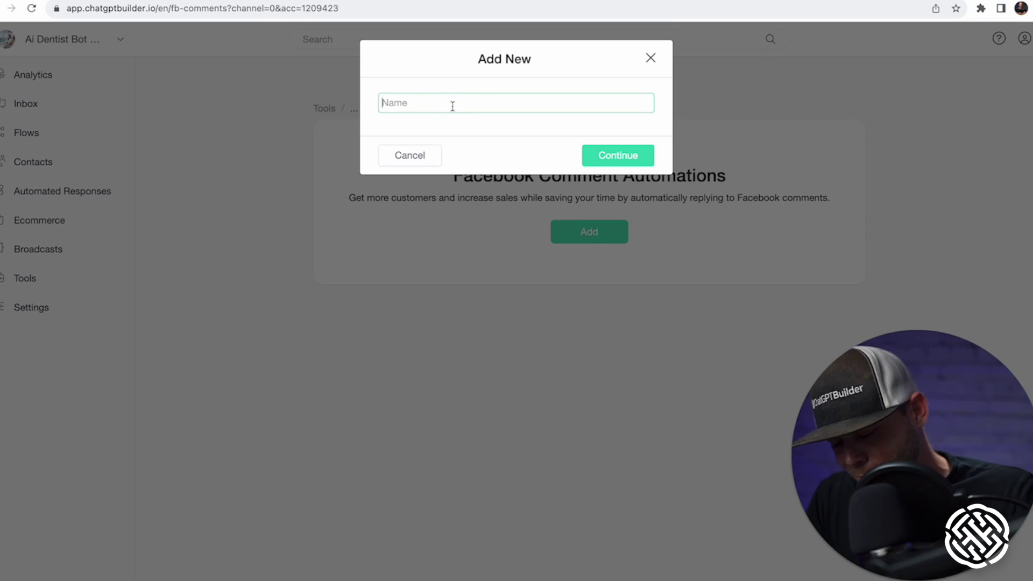
{"action": "type", "text": "FB auto comment"}
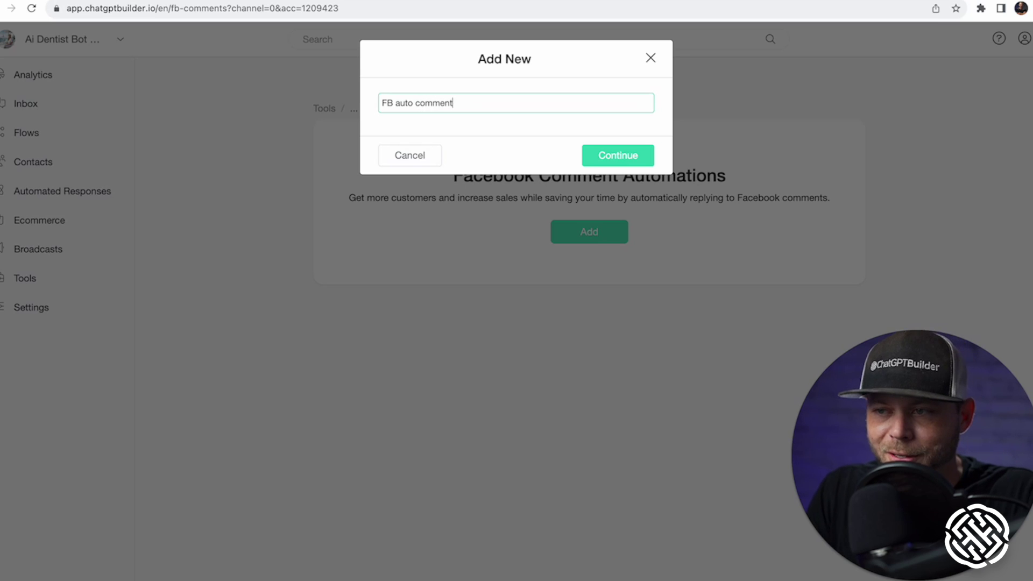
{"action": "key", "text": "Return"}
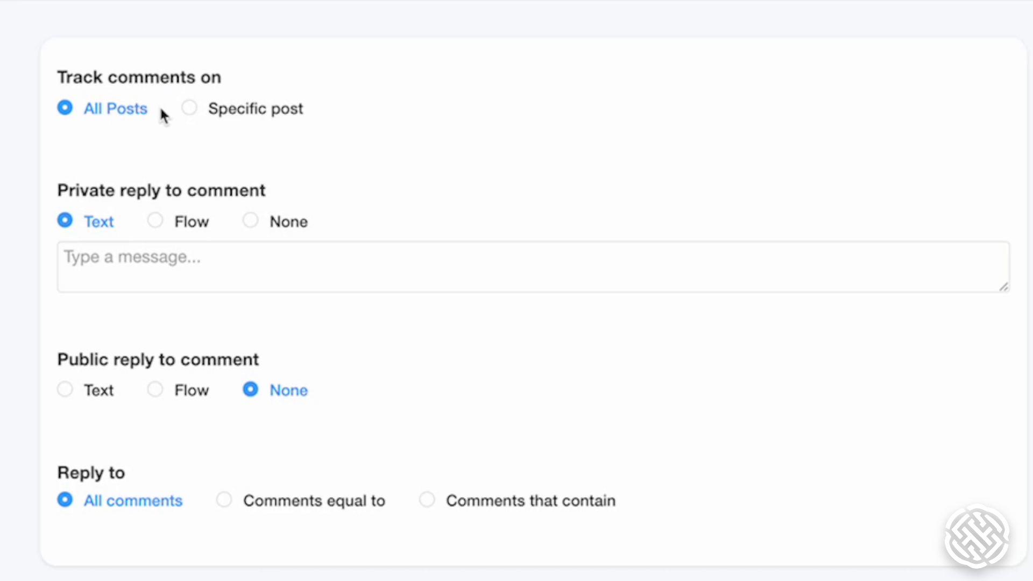
Set the private reply to the PRIVATE DM REPLY flow and the public reply to PUBLIC COMMENT REPLY
{"action": "left_click", "coordinate": [157, 223]}
{"action": "left_click", "coordinate": [183, 258]}
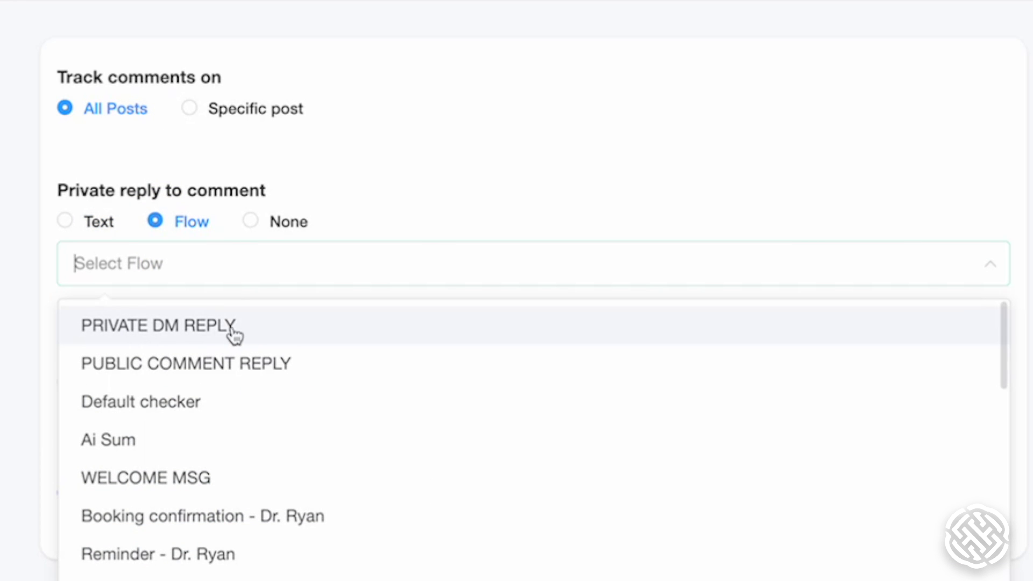
{"action": "left_click", "coordinate": [281, 334]}
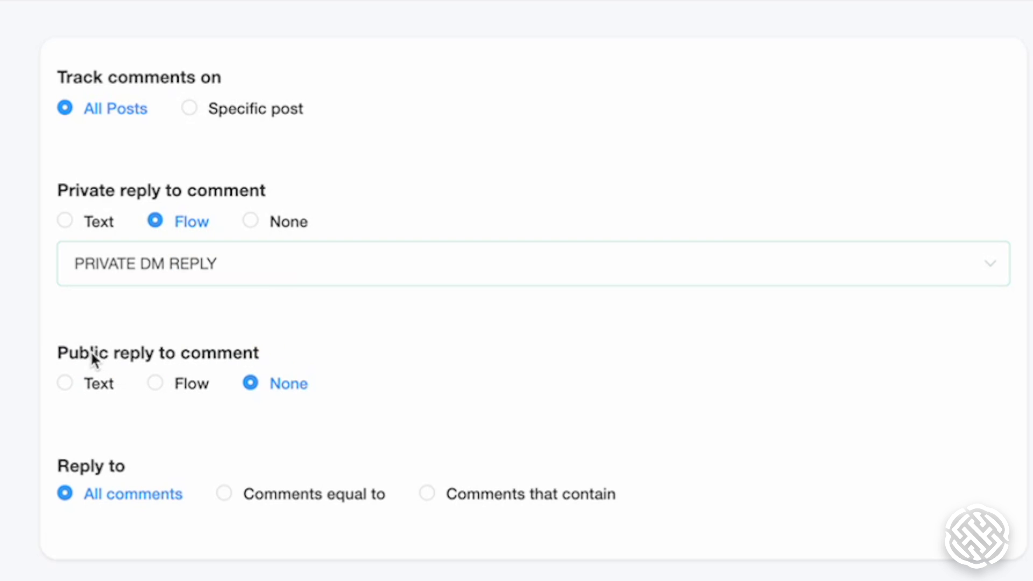
{"action": "left_click", "coordinate": [166, 383]}
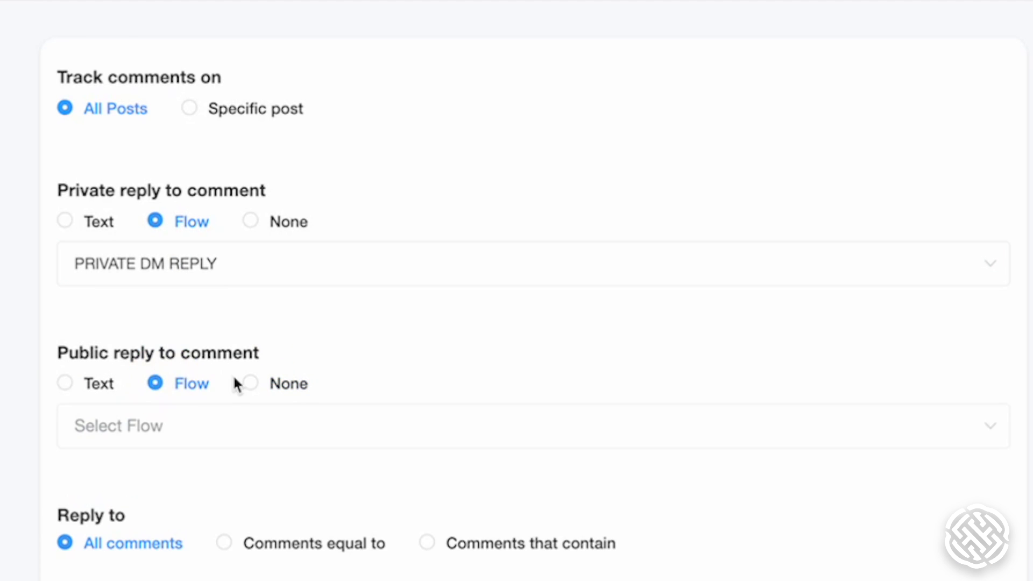
{"action": "scroll", "coordinate": [237, 385], "scroll_direction": "down", "scroll_amount": 5}
{"action": "left_click", "coordinate": [203, 127]}
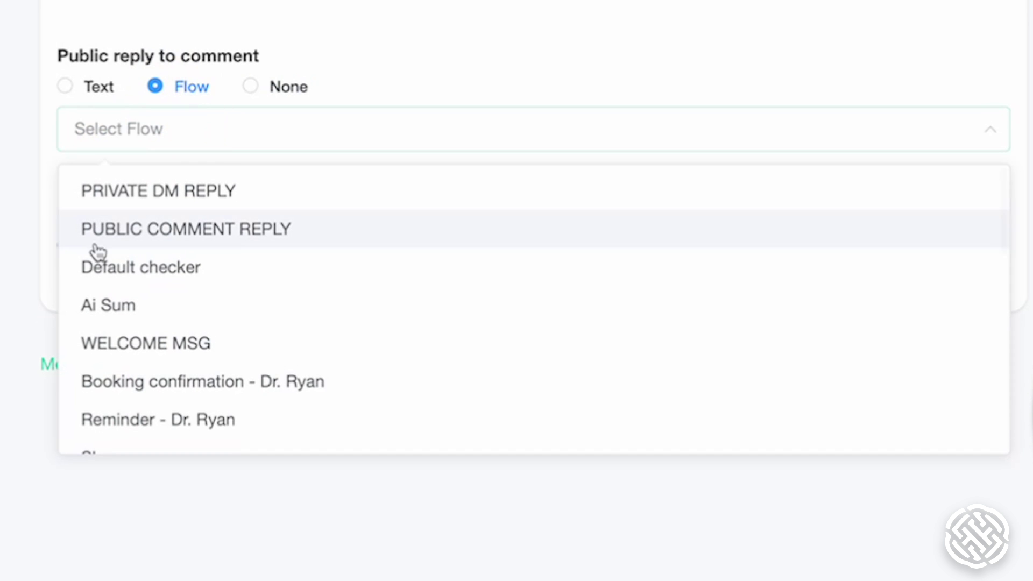
{"action": "left_click", "coordinate": [176, 237]}
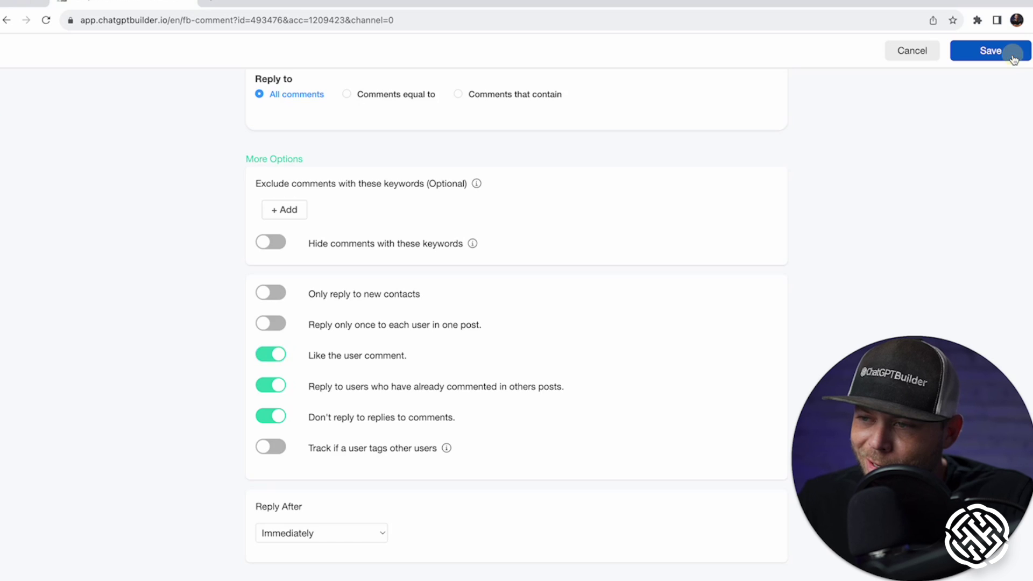
Save the FB auto comment automation and switch it on
{"action": "left_click", "coordinate": [1000, 49]}
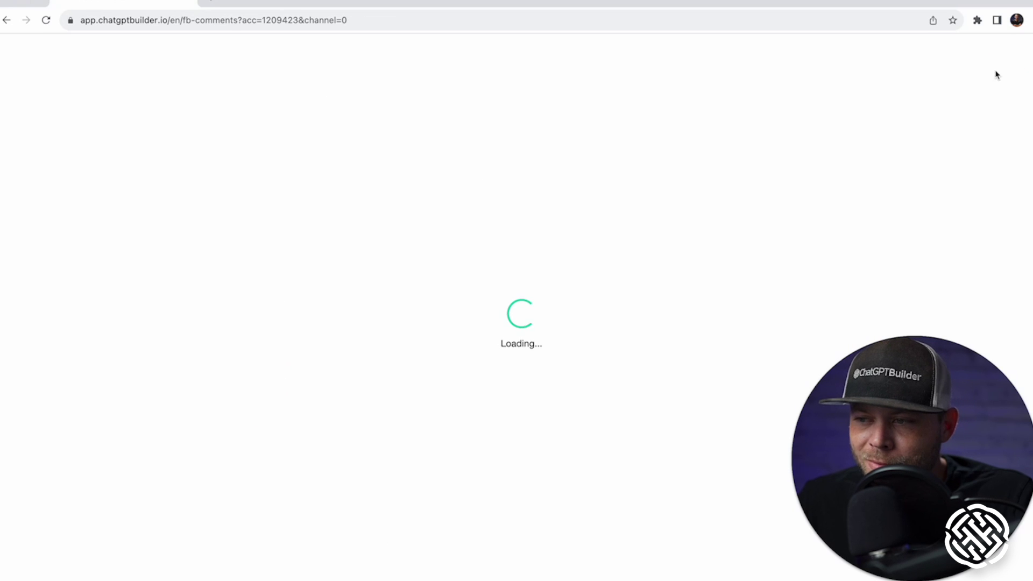
{"action": "left_click", "coordinate": [660, 235]}
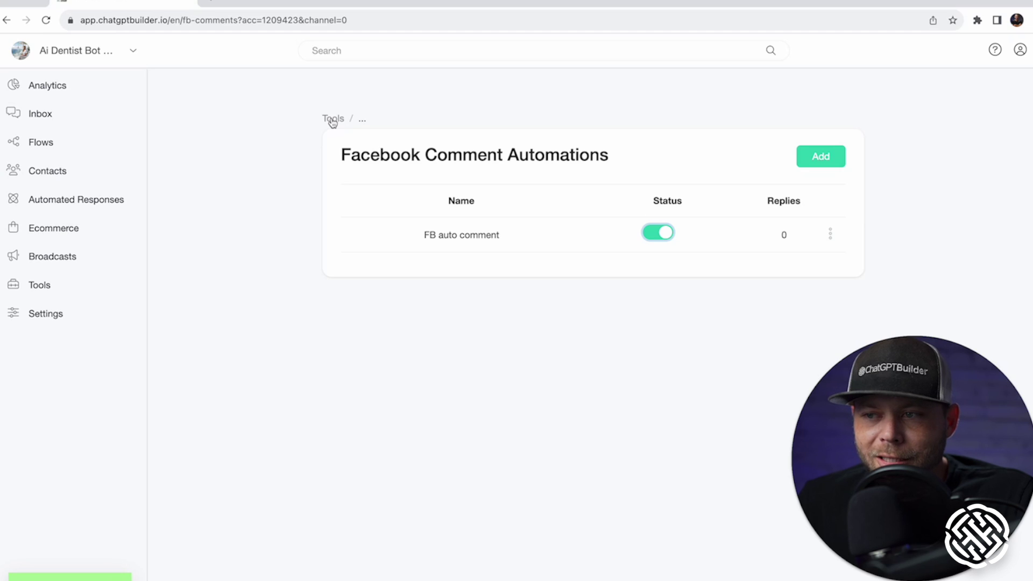
{"action": "left_click", "coordinate": [333, 120]}
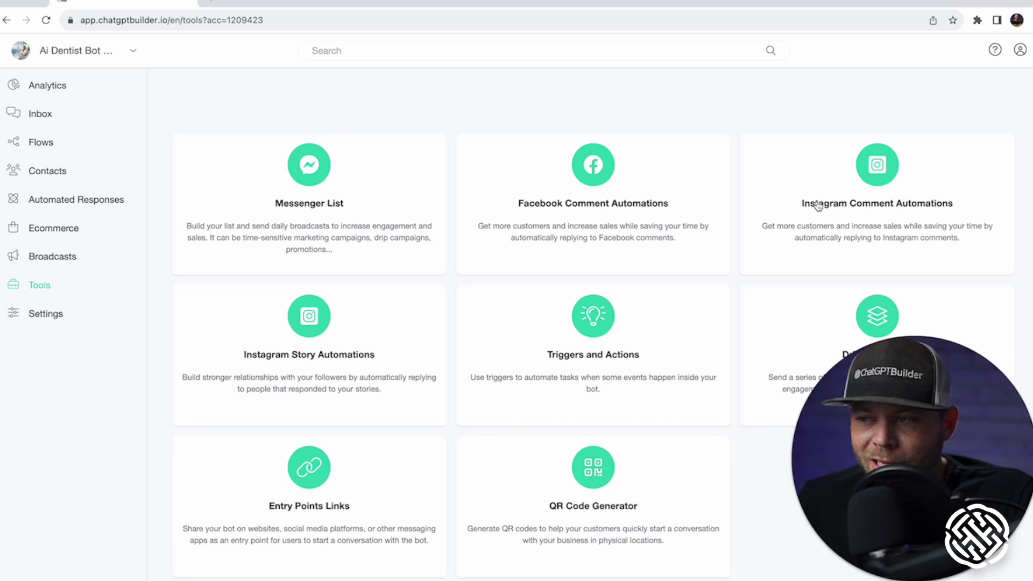
Create a new Instagram comment automation named 'IG auto comment'
{"action": "left_click", "coordinate": [818, 206]}
{"action": "left_click", "coordinate": [612, 247]}
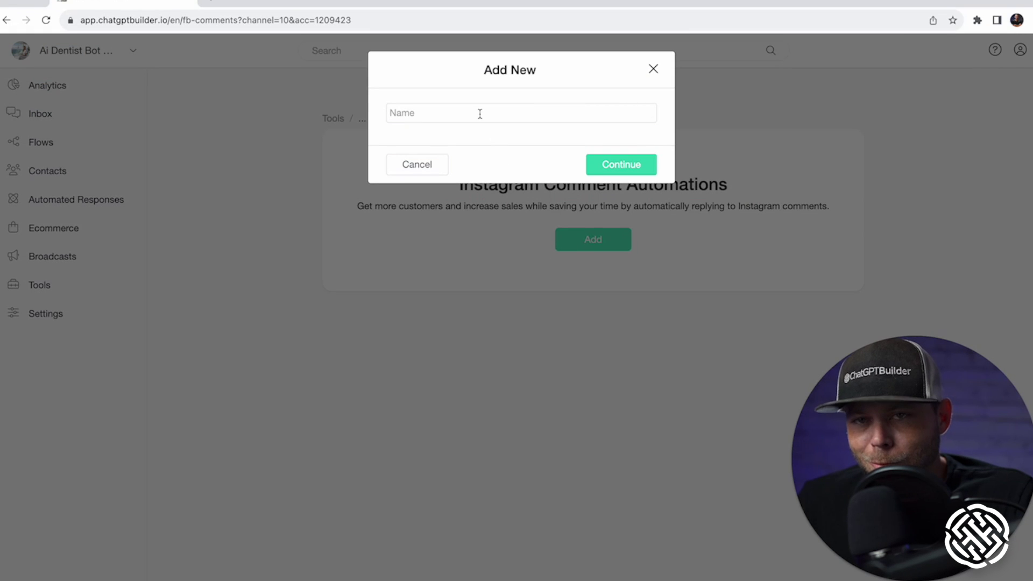
{"action": "left_click", "coordinate": [480, 114]}
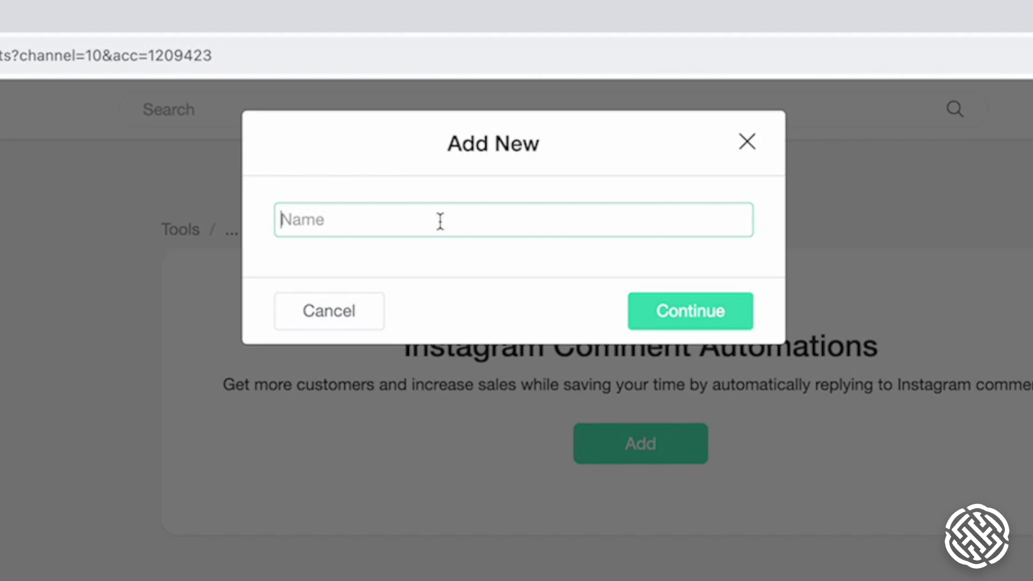
{"action": "type", "text": "IG aut"}
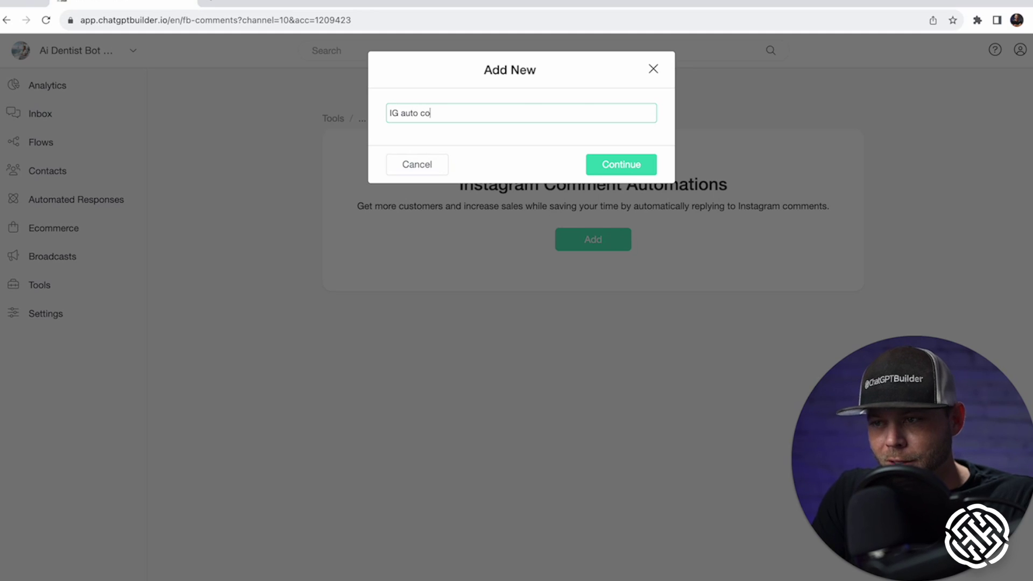
{"action": "type", "text": "o co"}
{"action": "key", "text": "Return"}
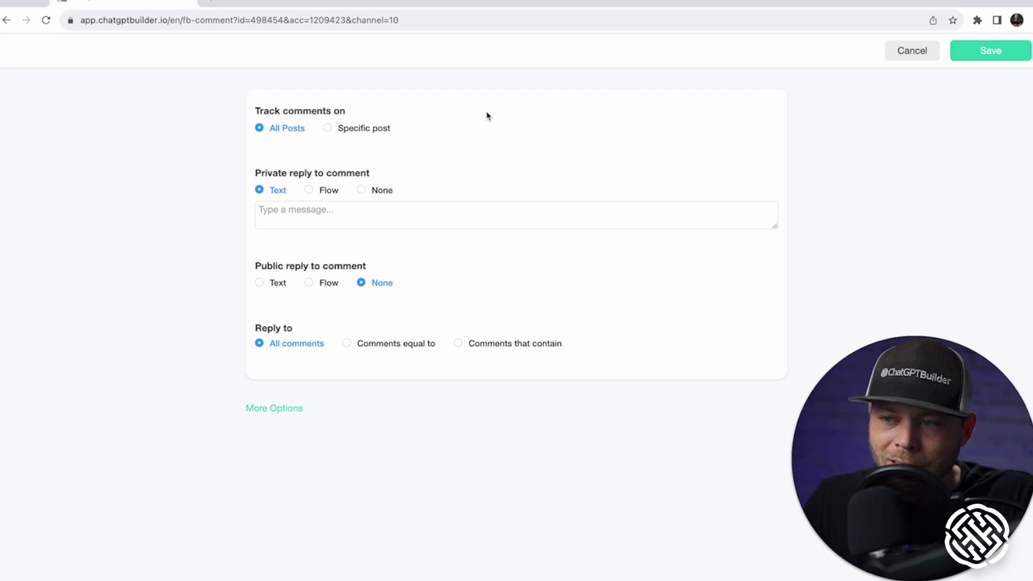
Set private replies to the PRIVATE DM REPLY flow and public replies to PUBLIC COMMENT REPLY
{"action": "left_click", "coordinate": [322, 191]}
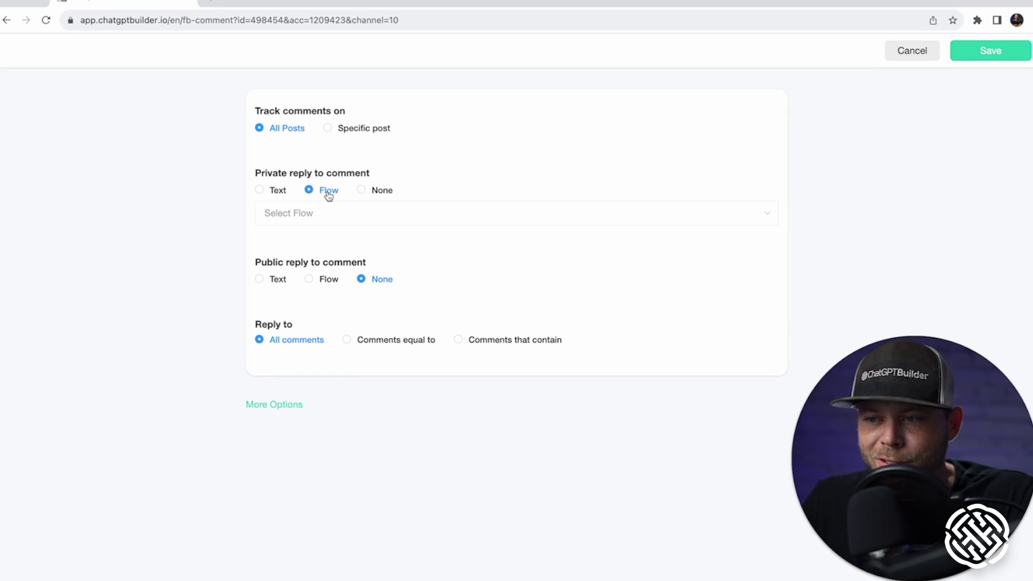
{"action": "left_click", "coordinate": [308, 214]}
{"action": "left_click", "coordinate": [364, 246]}
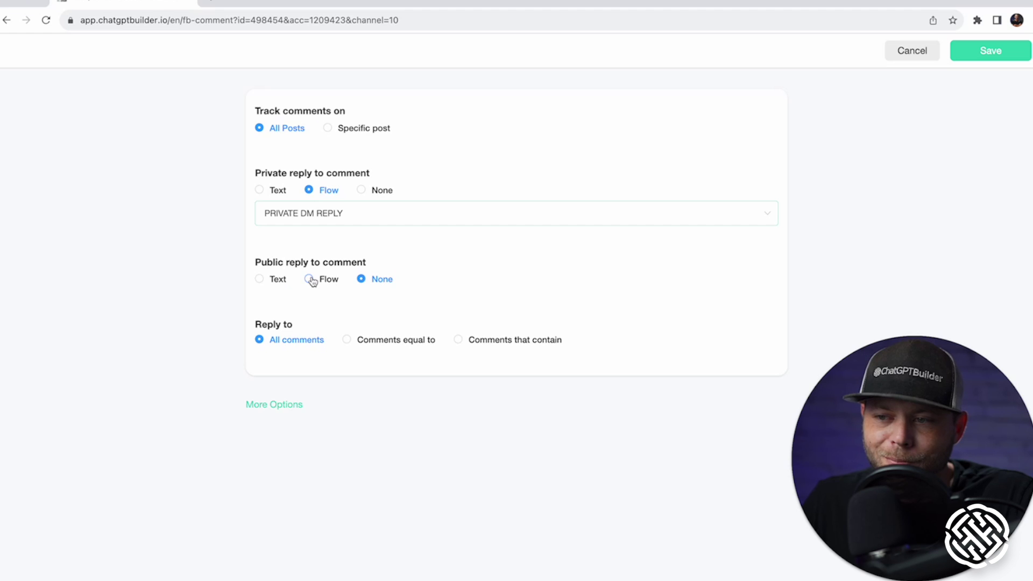
{"action": "left_click", "coordinate": [309, 280]}
{"action": "left_click", "coordinate": [341, 302]}
{"action": "left_click", "coordinate": [323, 333]}
{"action": "scroll", "coordinate": [300, 391], "scroll_direction": "down", "scroll_amount": 3}
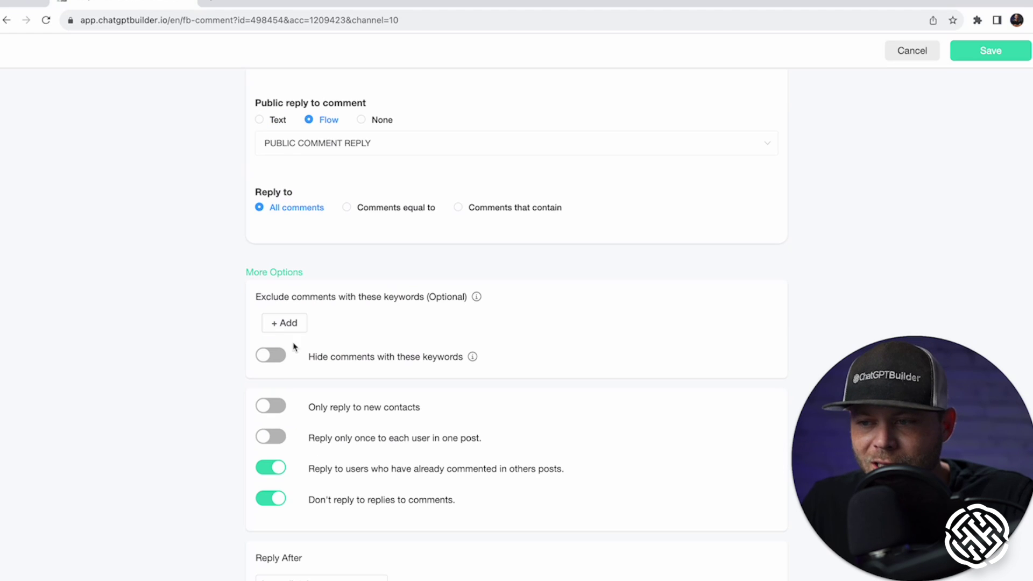
{"action": "scroll", "coordinate": [447, 295], "scroll_direction": "up", "scroll_amount": 1}
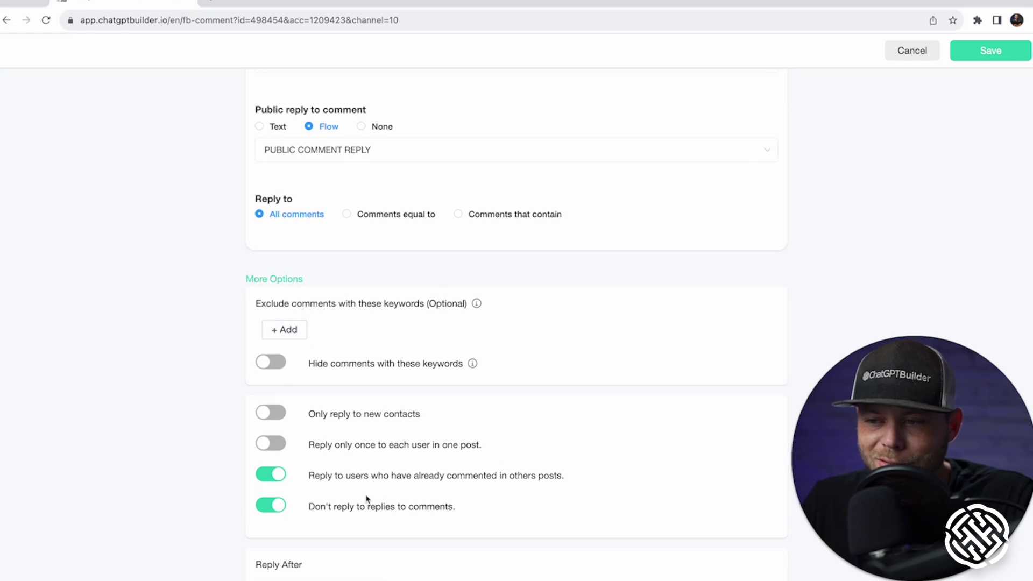
Save the IG auto comment automation and switch it on
{"action": "left_click", "coordinate": [989, 50]}
{"action": "left_click", "coordinate": [661, 235]}
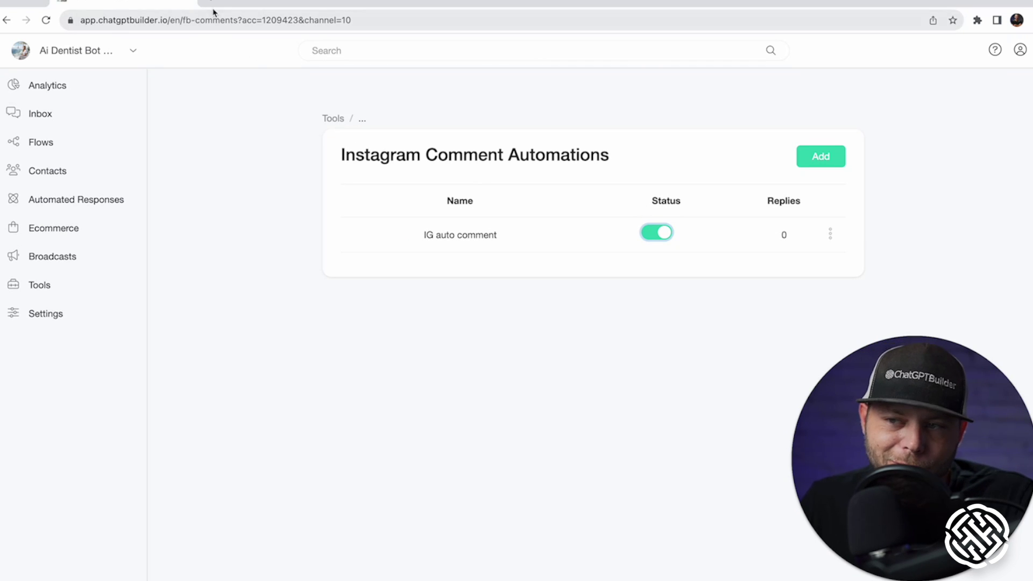
{"action": "left_click", "coordinate": [46, 85]}
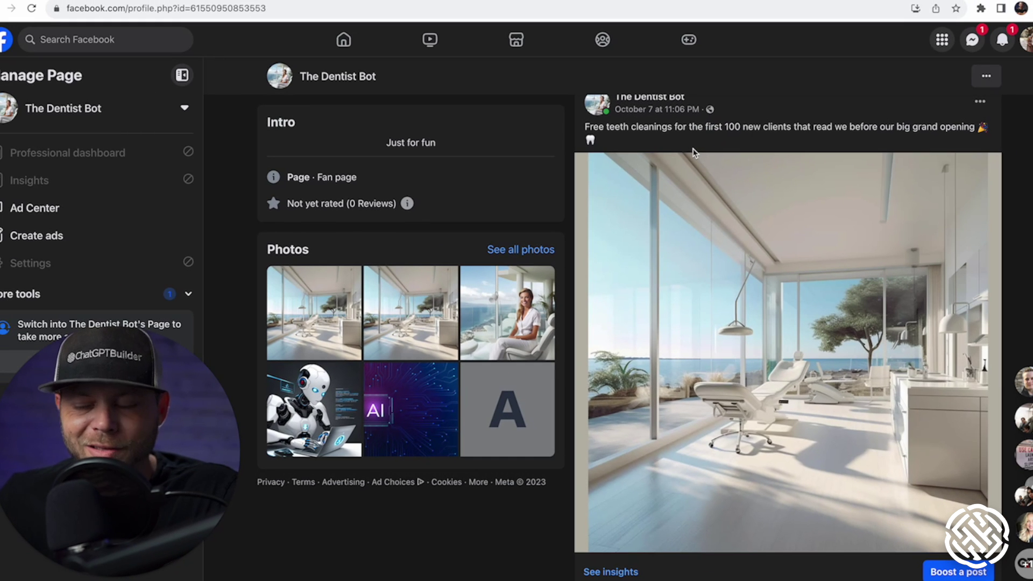
Comment 'this looks awesome!' on the dental Facebook post
{"action": "scroll", "coordinate": [821, 336], "scroll_direction": "down", "scroll_amount": 3}
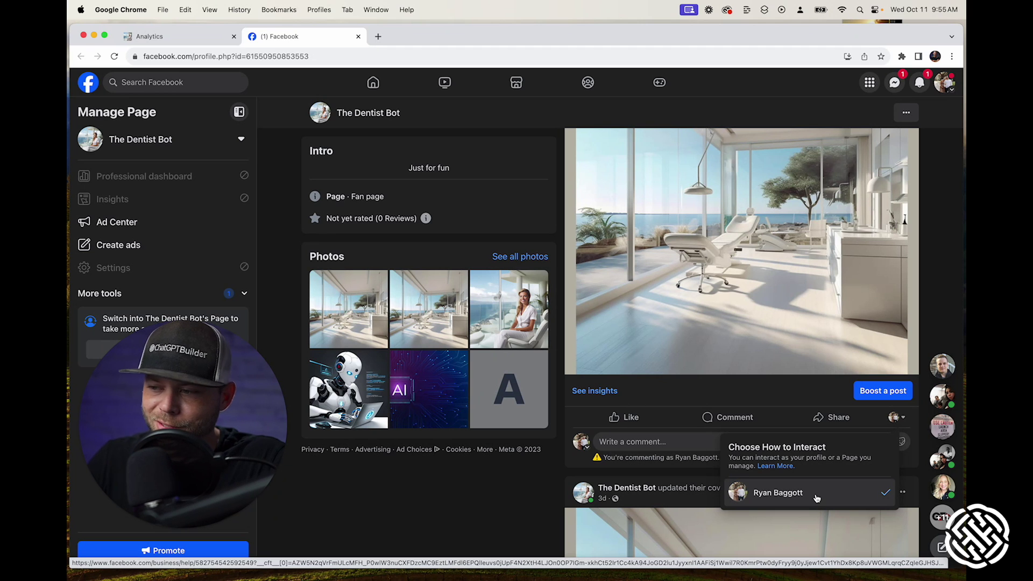
{"action": "left_click", "coordinate": [651, 442]}
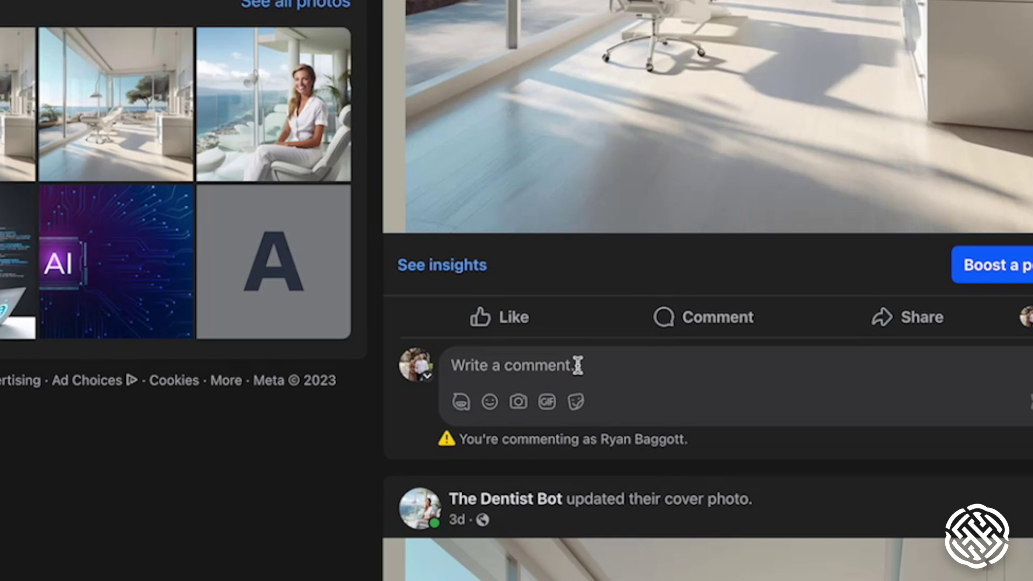
{"action": "type", "text": "this looks awesome!"}
{"action": "key", "text": "Return"}
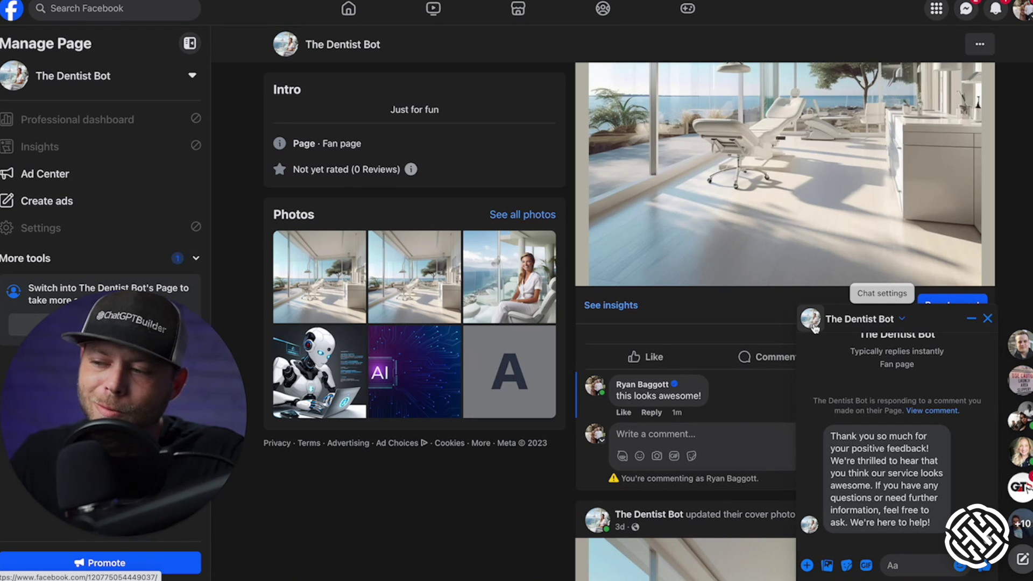
Reply 'thanks' to The Dentist Bot in the Messenger chat
{"action": "type", "text": "thanks"}
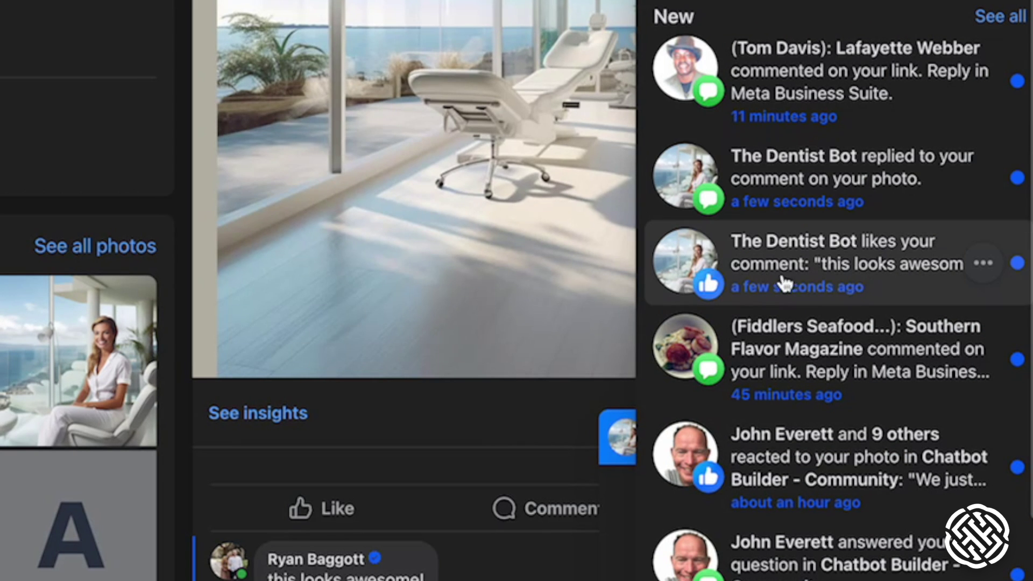
{"action": "left_click", "coordinate": [498, 560]}
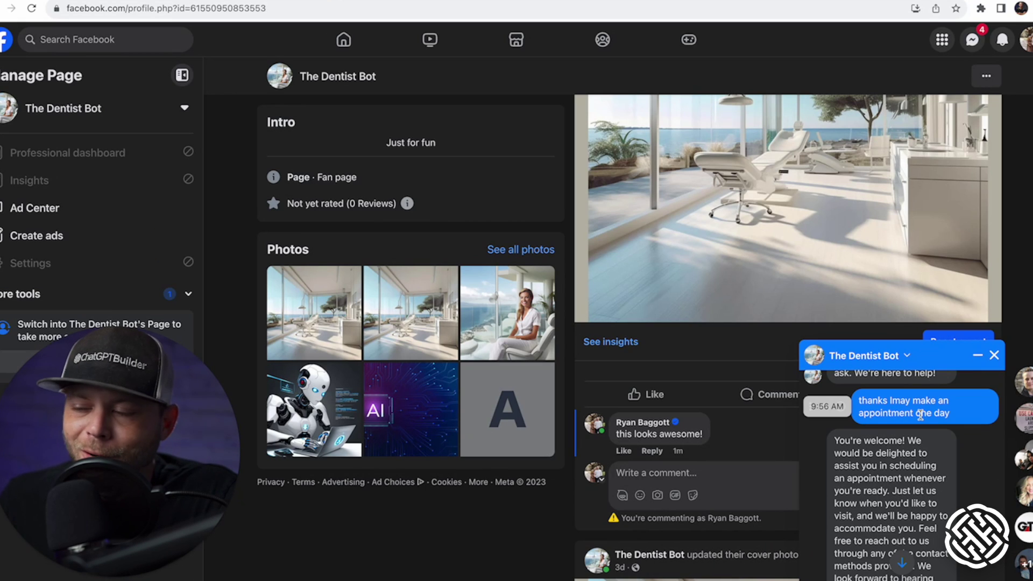
{"action": "scroll", "coordinate": [896, 411], "scroll_direction": "down", "scroll_amount": 3}
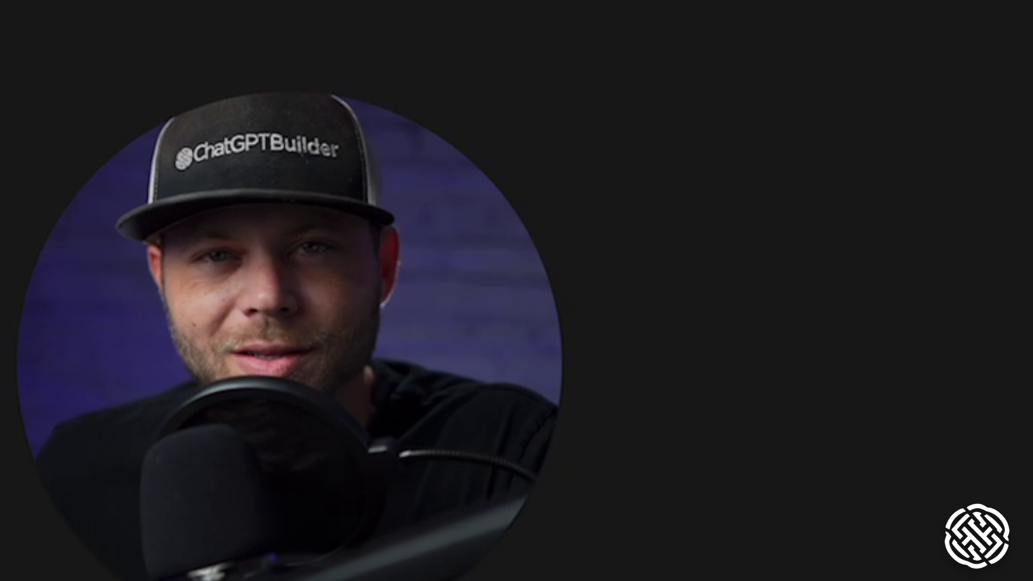
{"action": "left_click", "coordinate": [955, 415]}
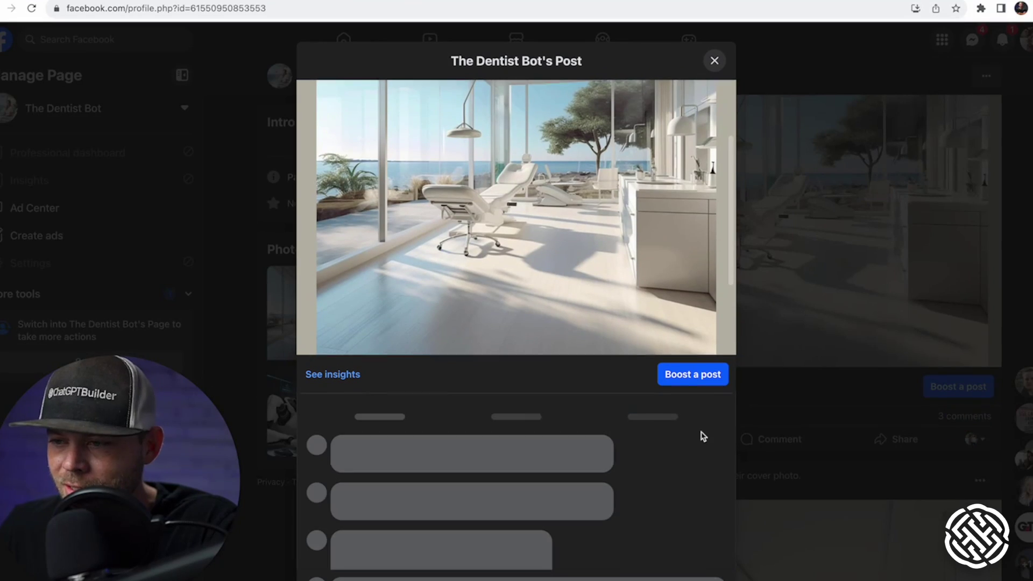
{"action": "scroll", "coordinate": [462, 503], "scroll_direction": "down", "scroll_amount": 2}
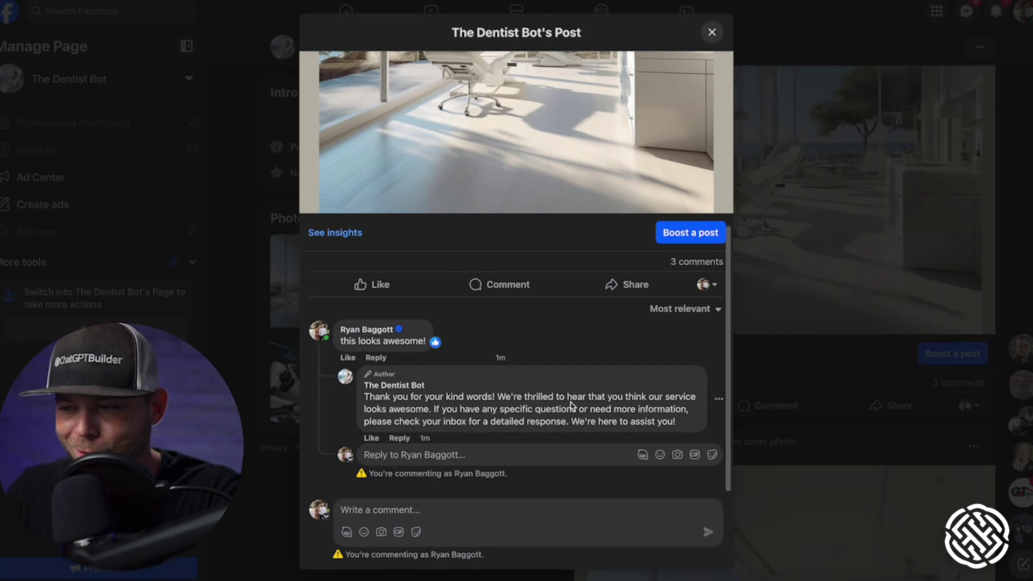
{"action": "left_click", "coordinate": [712, 32]}
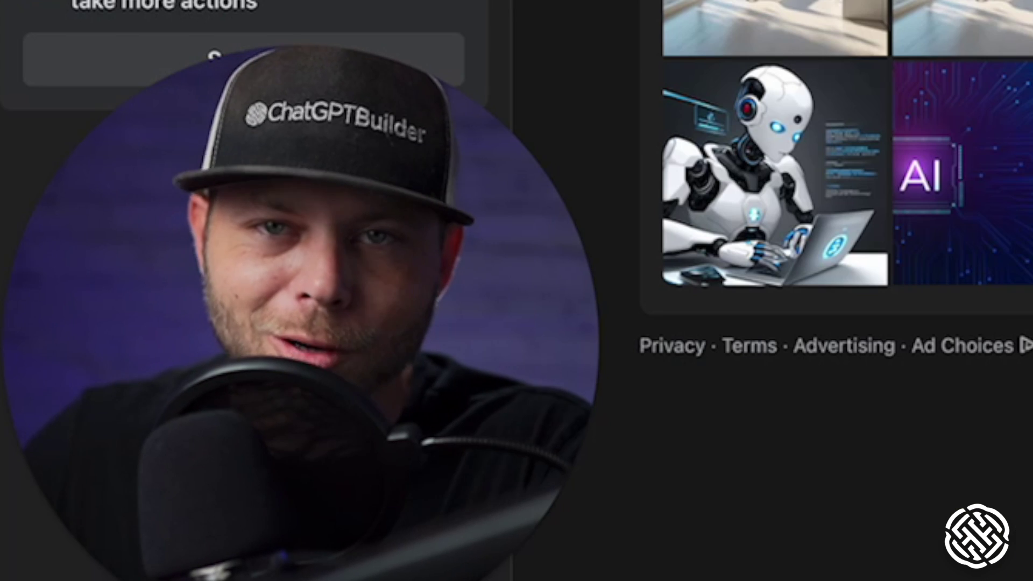